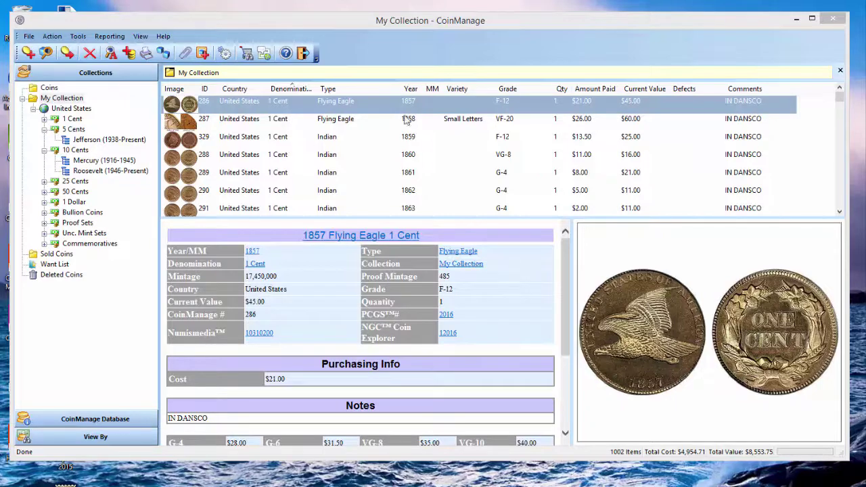
Nudge the CoinManage main window slightly up and left into place.
drag(363, 20, 363, 16)
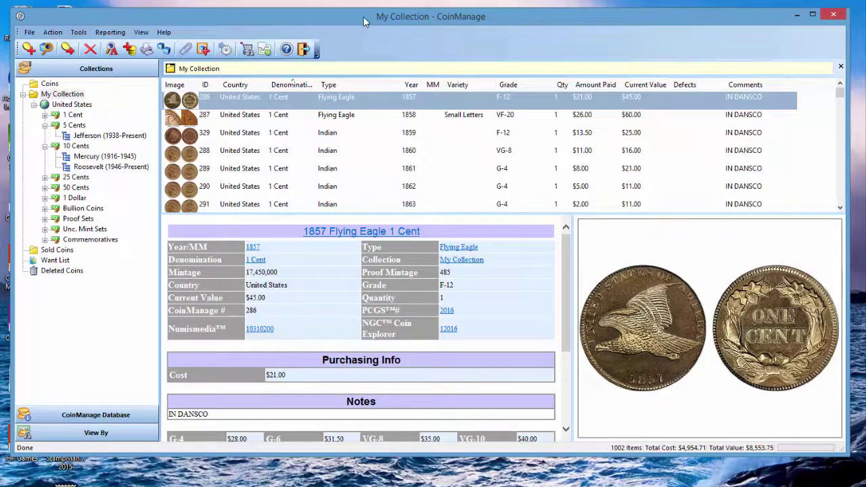
drag(129, 24, 123, 24)
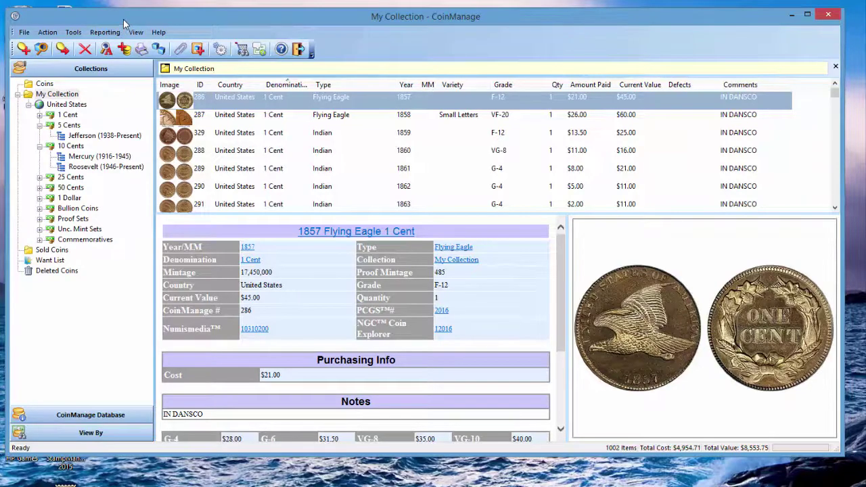
Open Reporting > Edit Report and move and enlarge the report chooser to list more reports.
click(102, 32)
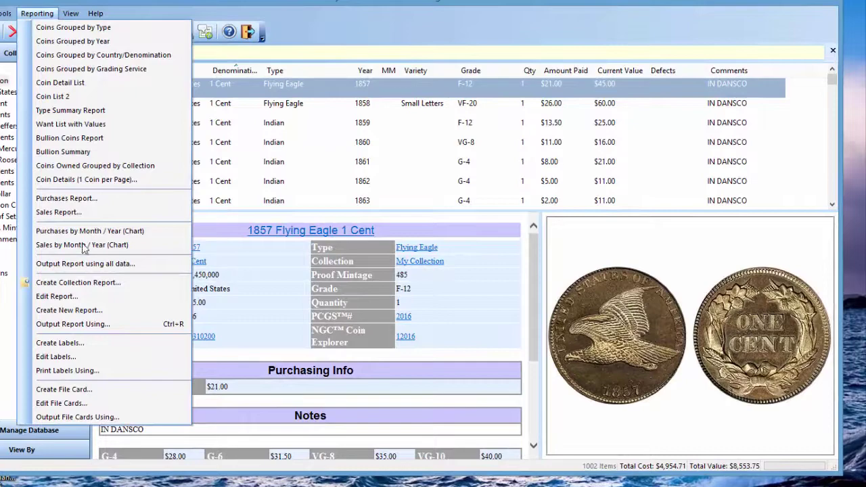
click(85, 297)
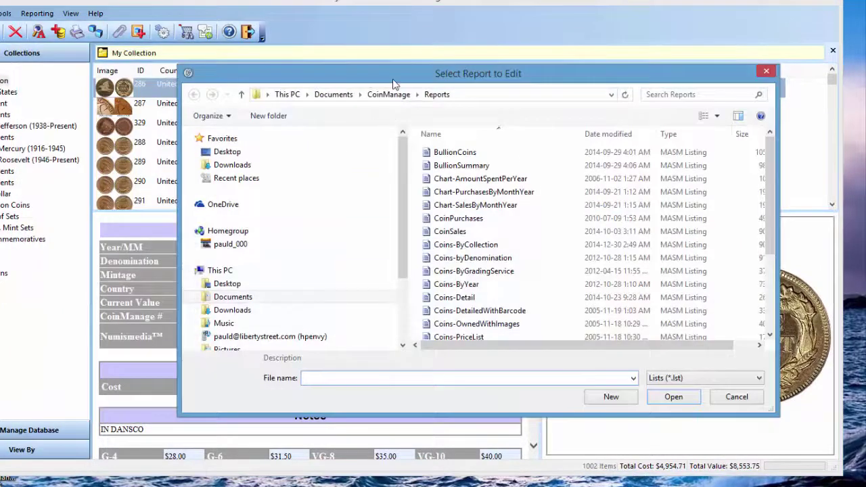
drag(394, 84, 215, 26)
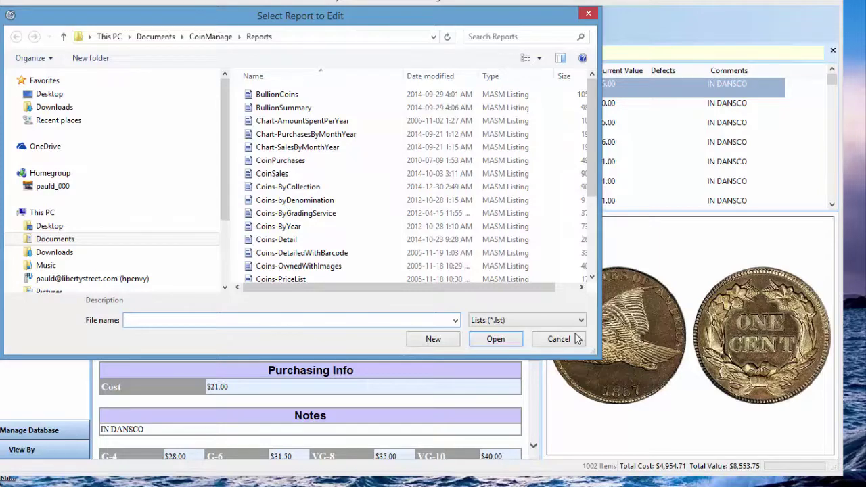
drag(598, 354, 685, 428)
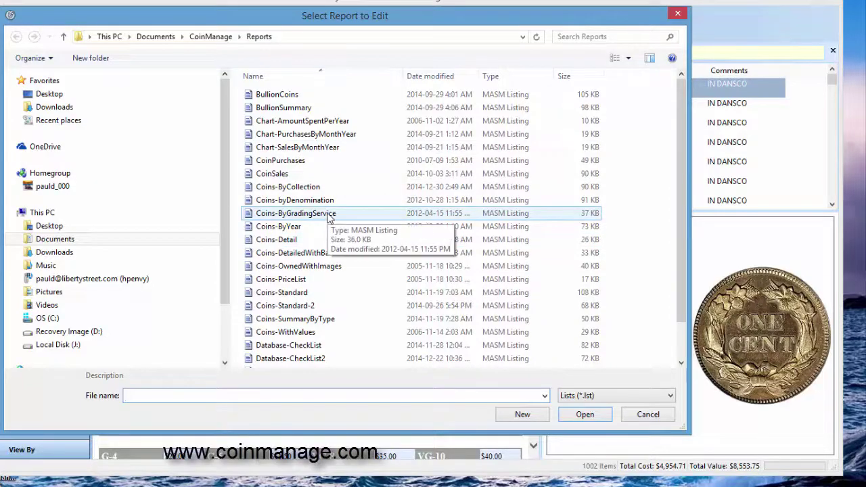
Open Coins-ByYear in the designer and view its table's Footer Line tab, cancelling without changes.
double_click(318, 232)
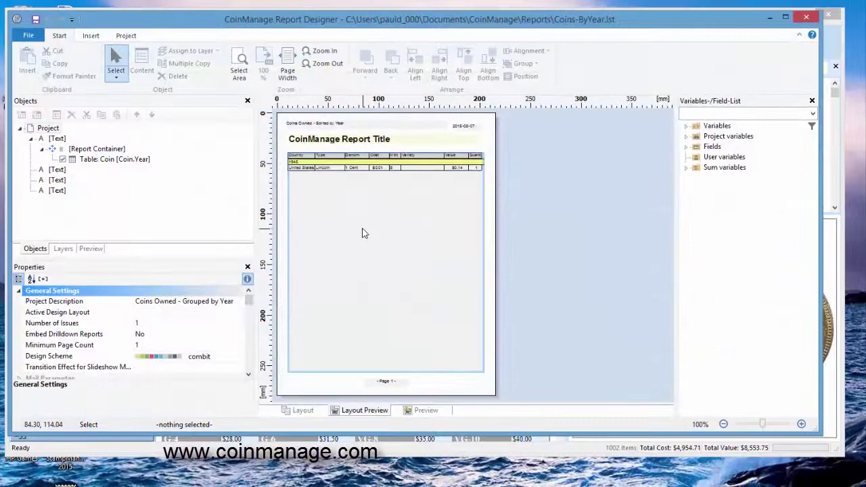
click(362, 233)
double_click(373, 230)
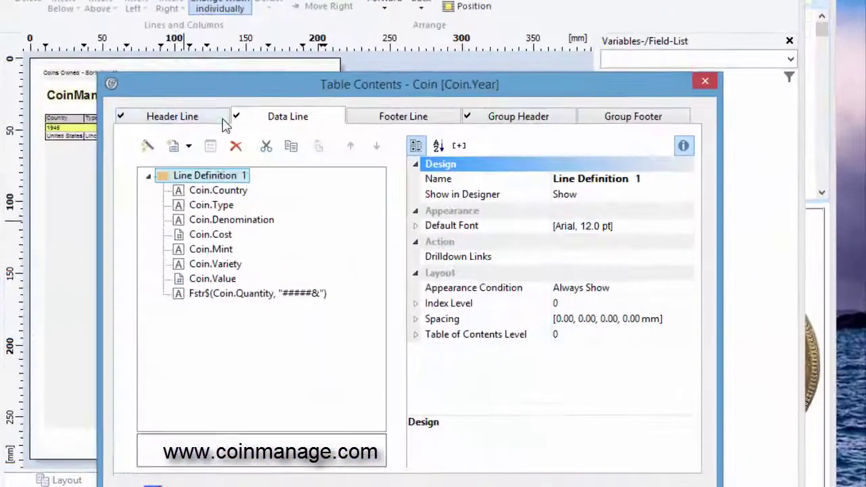
drag(229, 98, 86, 37)
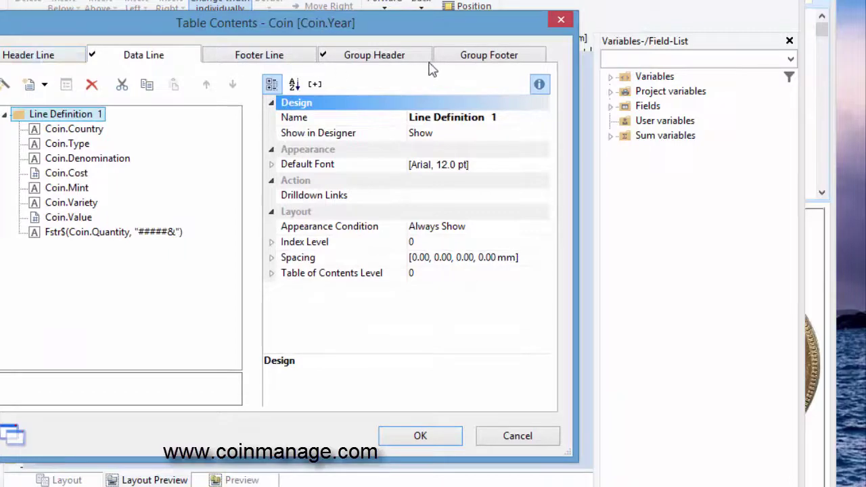
click(255, 60)
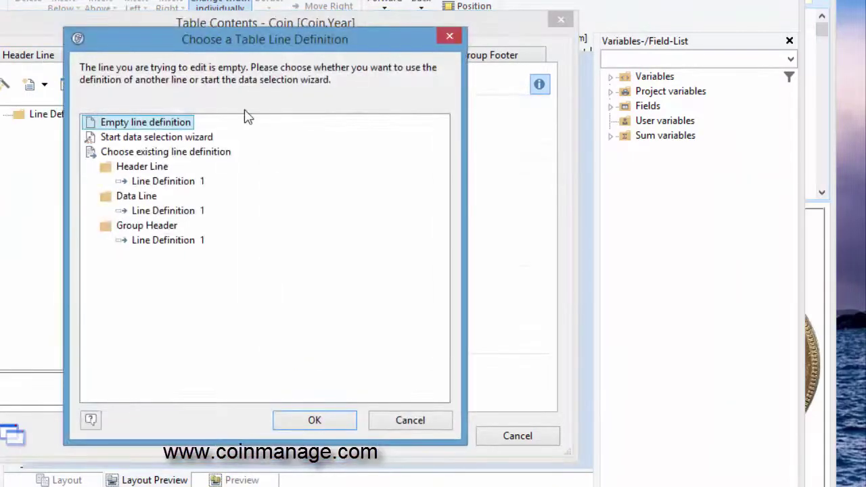
click(426, 420)
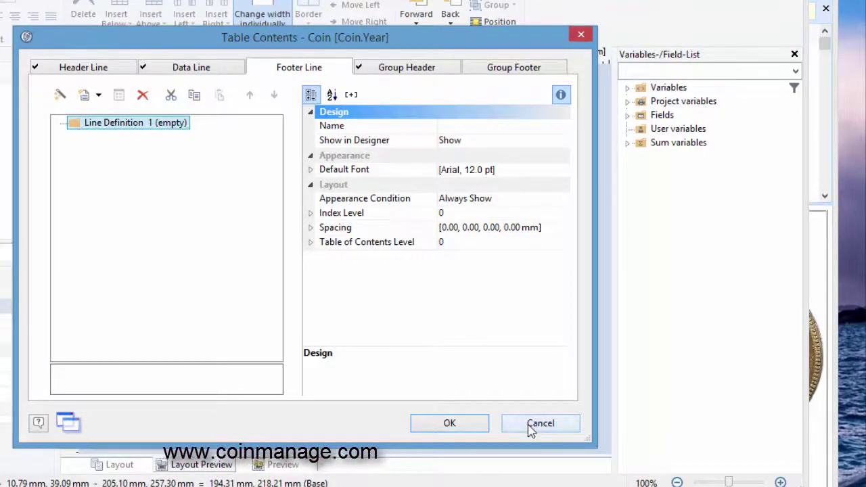
click(534, 424)
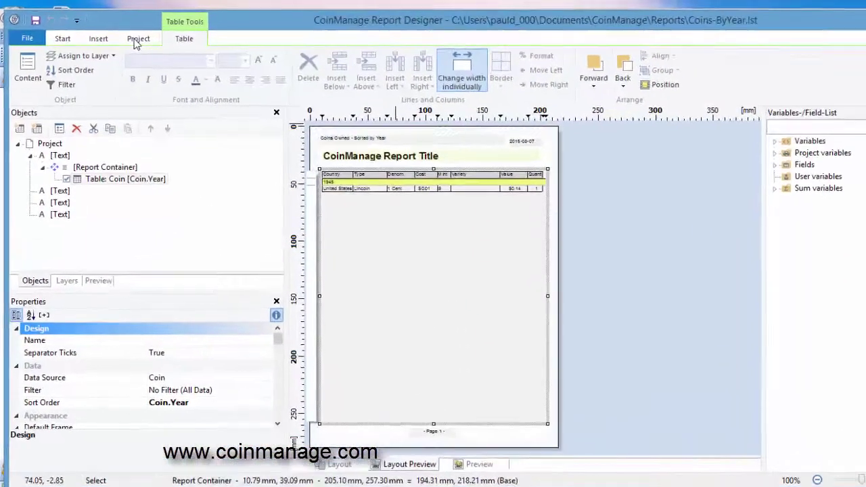
Open the Project Sum Variables and review the existing TotalValue and TotalCost expressions.
click(133, 34)
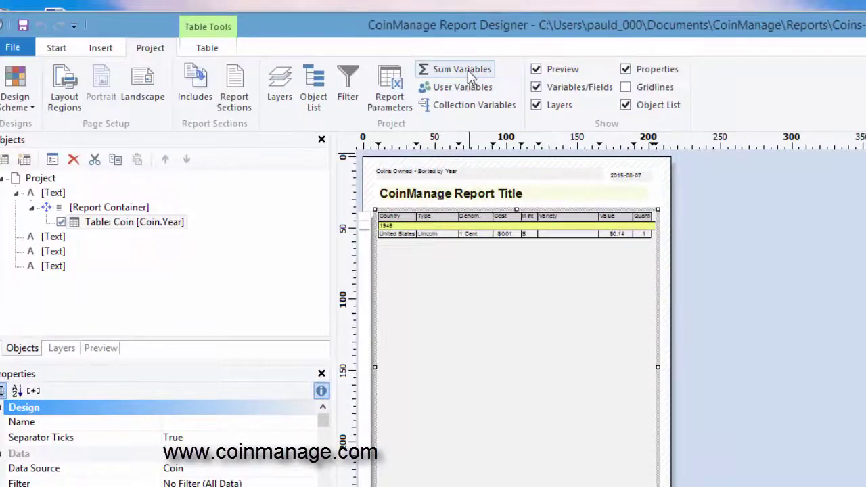
click(470, 73)
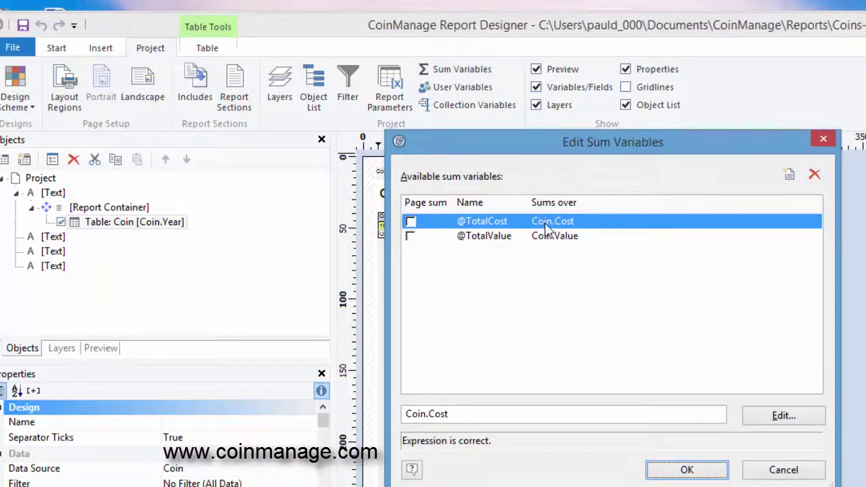
click(499, 236)
click(499, 223)
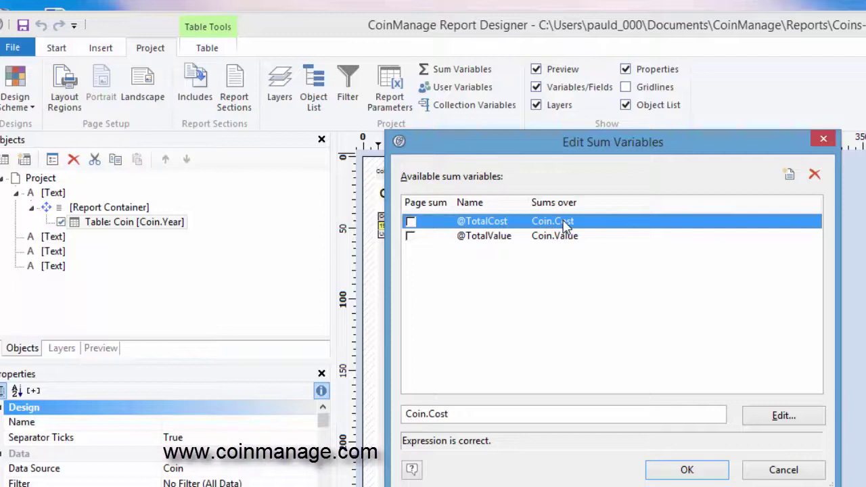
click(492, 236)
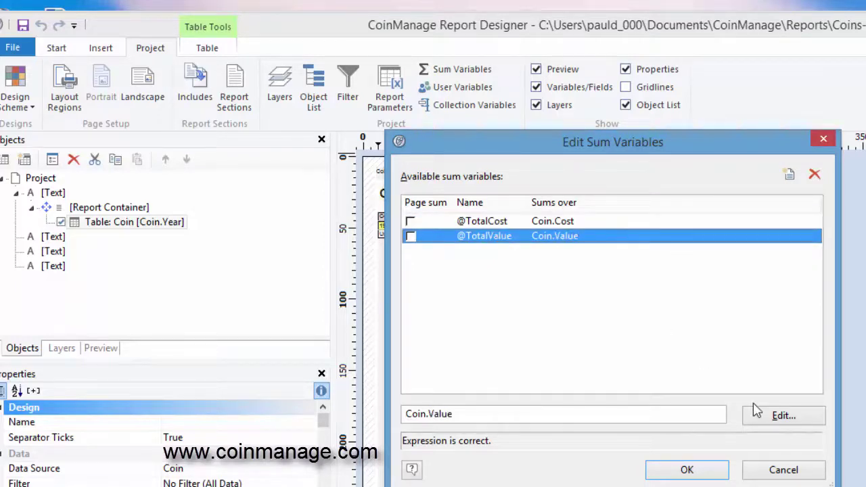
Create the sum variable TotalQuantity with formula Coin.Quantity and review the three sums.
click(789, 176)
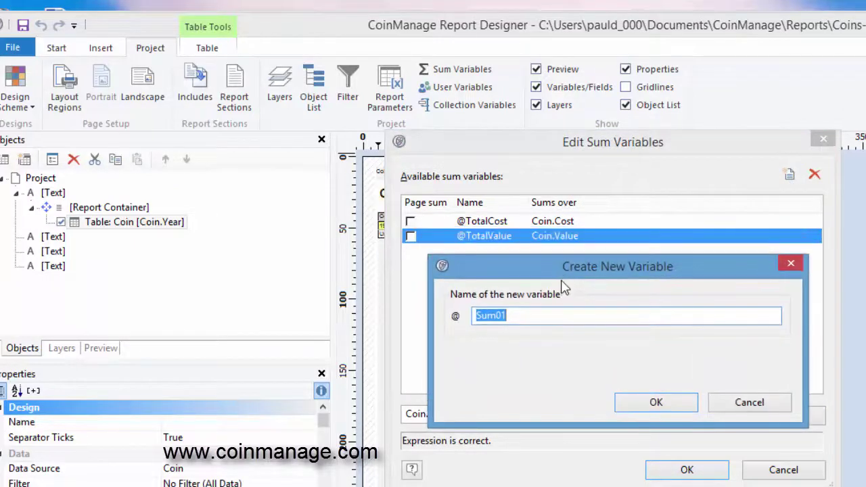
text(TotalQuantity)
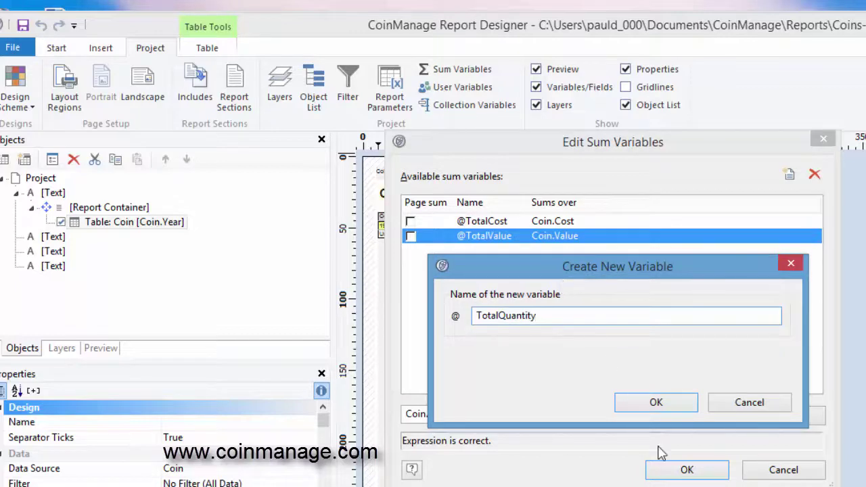
click(654, 406)
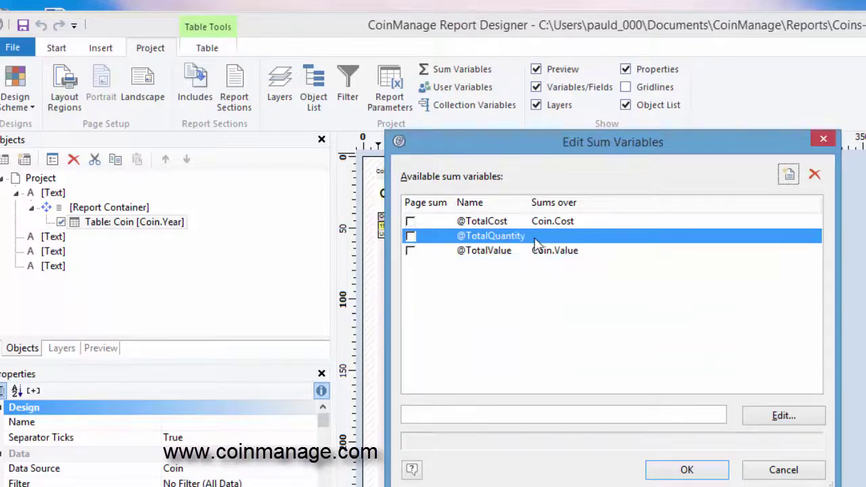
double_click(534, 238)
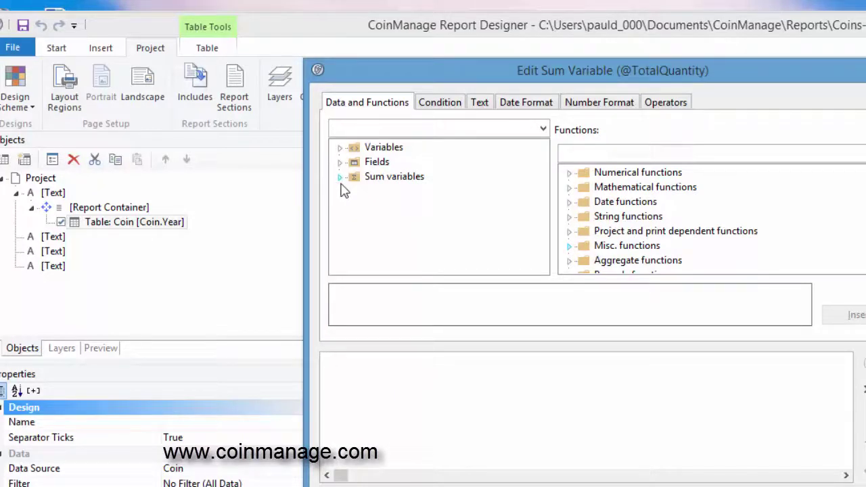
text(Coin.Qu)
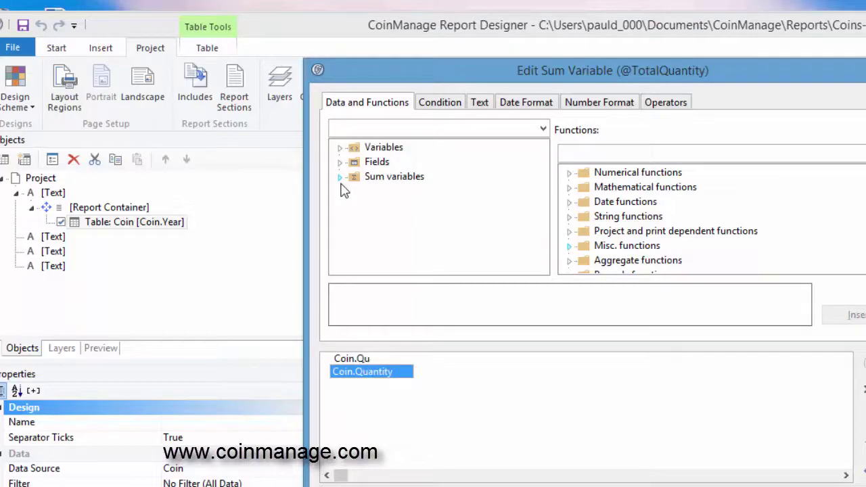
key(Return)
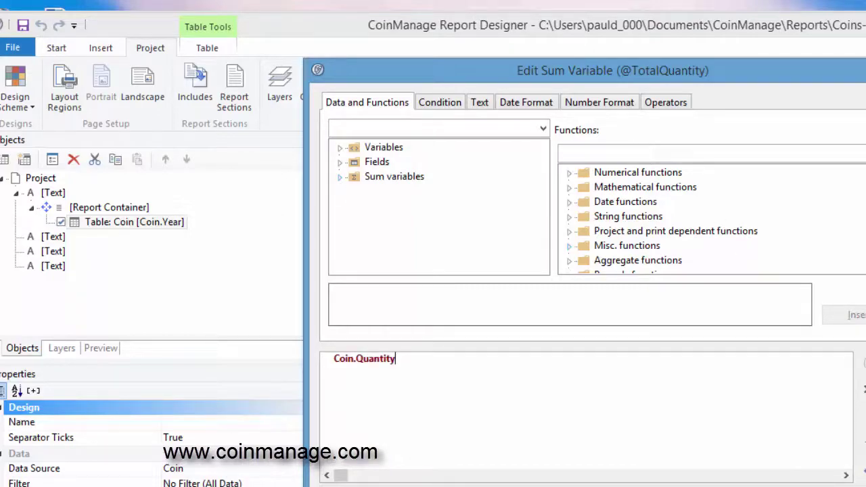
click(798, 483)
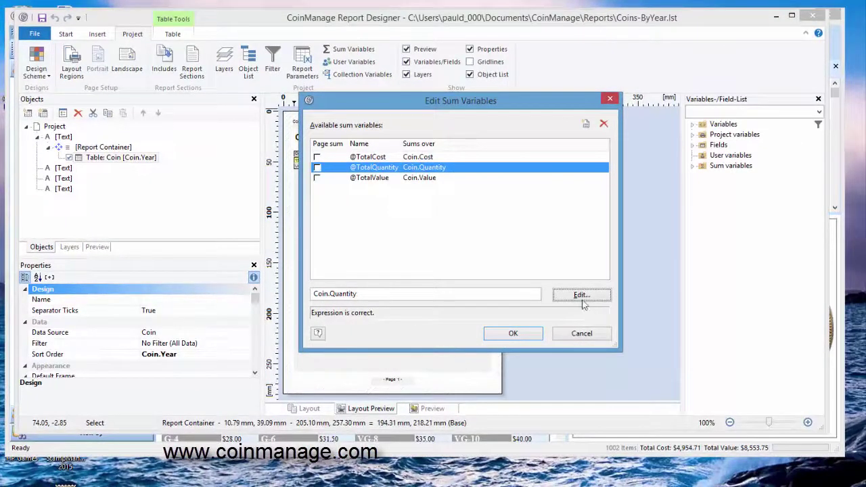
click(428, 158)
click(421, 169)
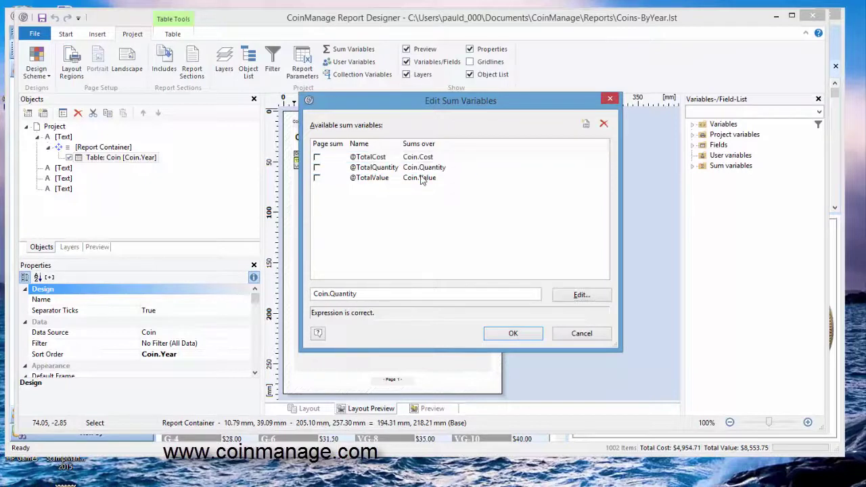
click(422, 177)
Confirm the sum variables and recheck the table contents without changing them.
click(515, 332)
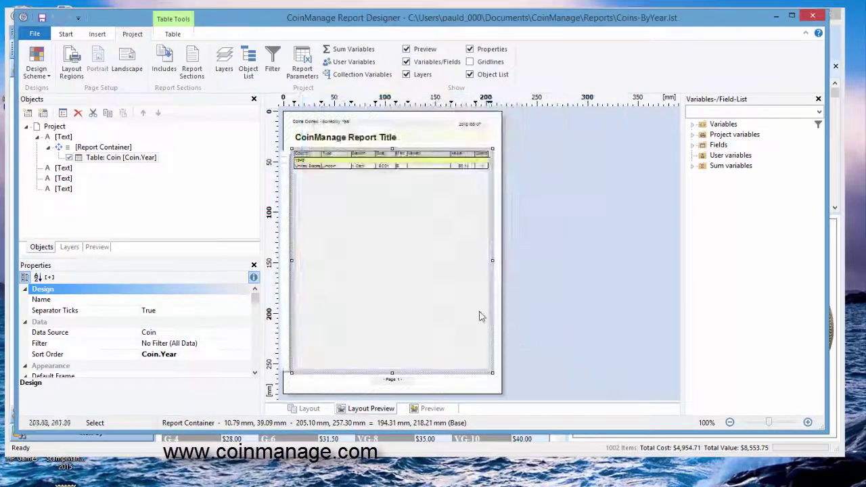
double_click(398, 247)
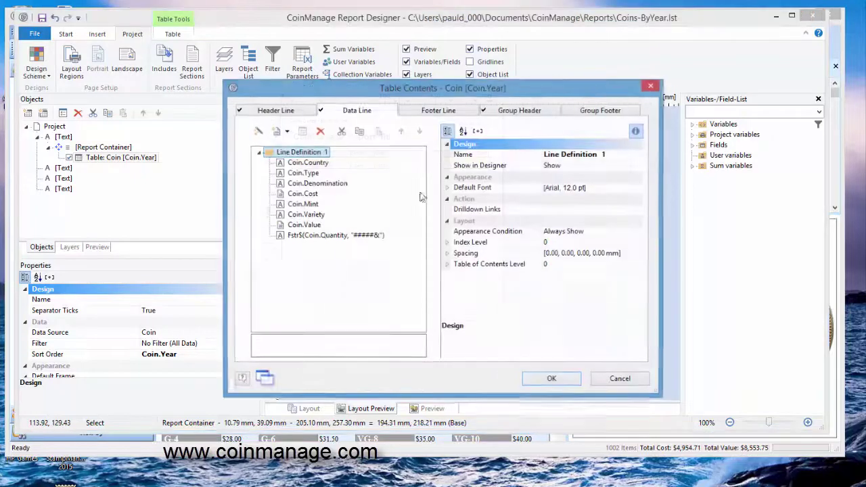
click(630, 381)
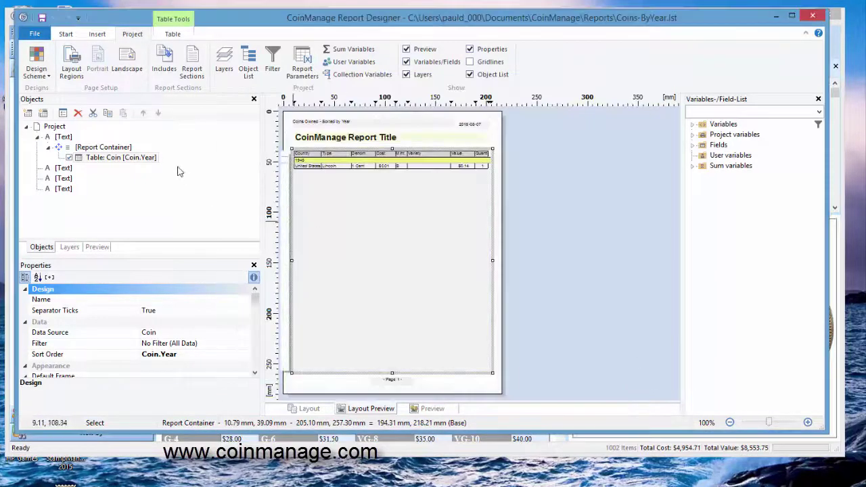
Save Coins-ByYear and load Coins-Standard.lst from the recently used reports.
click(35, 35)
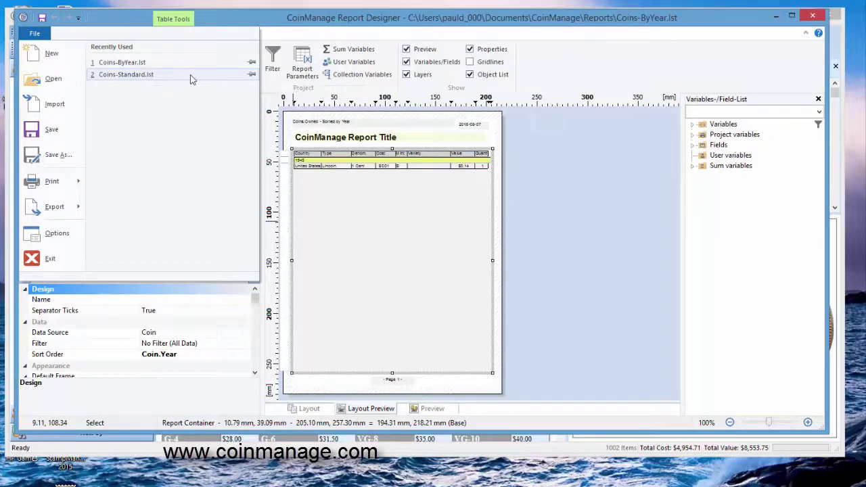
key(Escape)
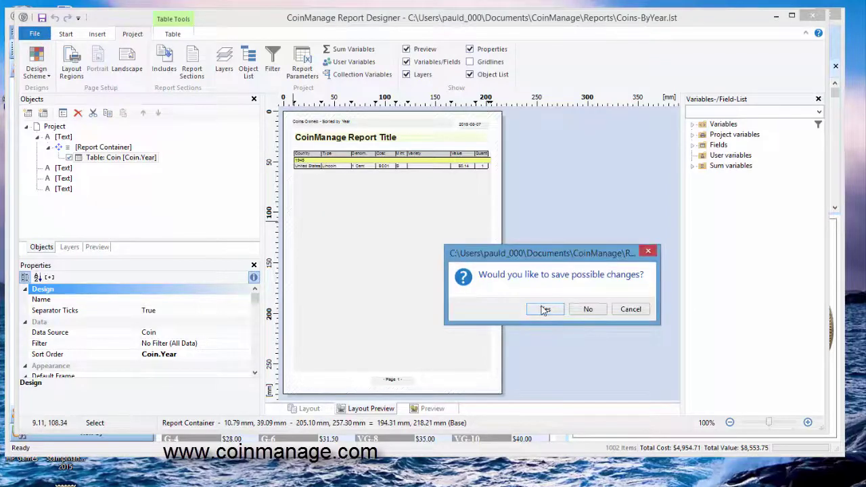
click(545, 309)
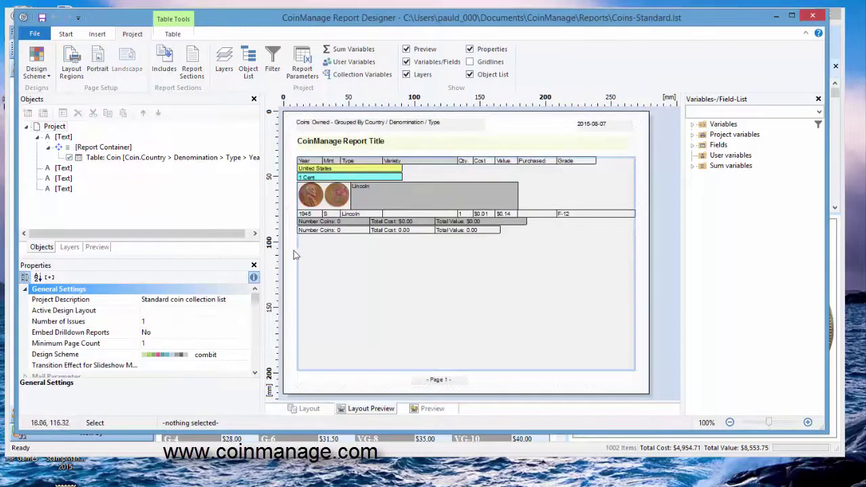
Open the Coins-Standard table's Footer Line tab and inspect the Number Coins, Total Cost and Total Value lines.
double_click(436, 266)
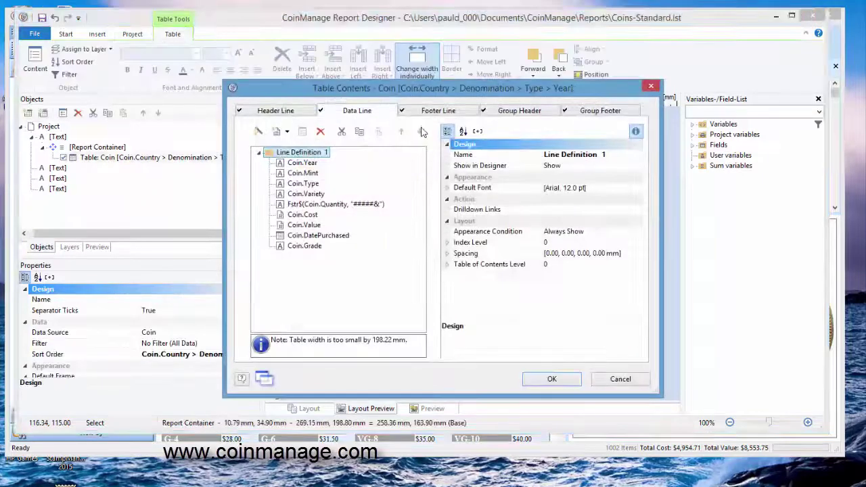
click(438, 111)
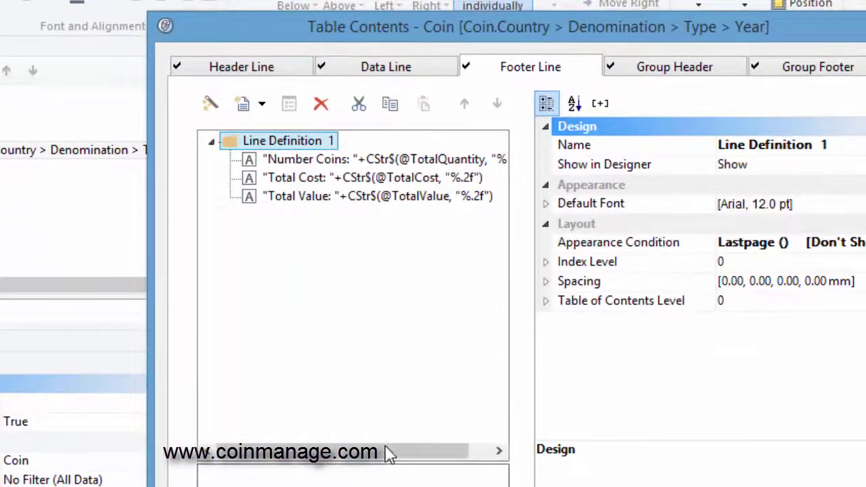
drag(384, 453, 428, 464)
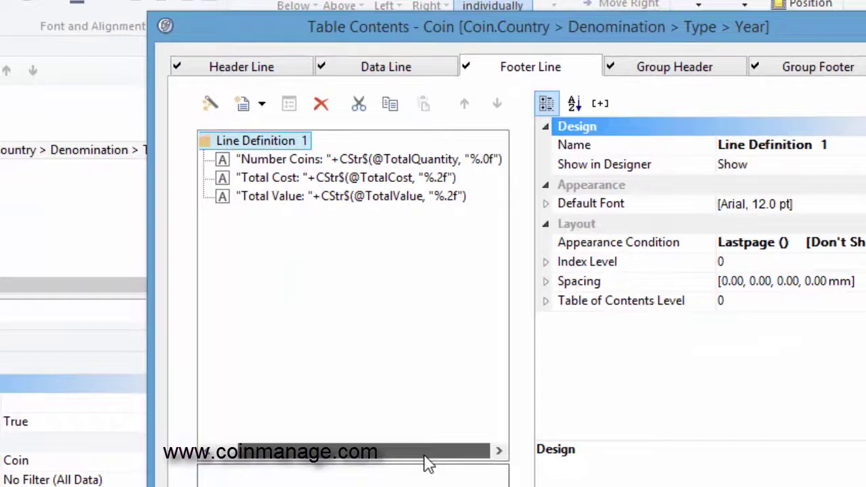
click(317, 163)
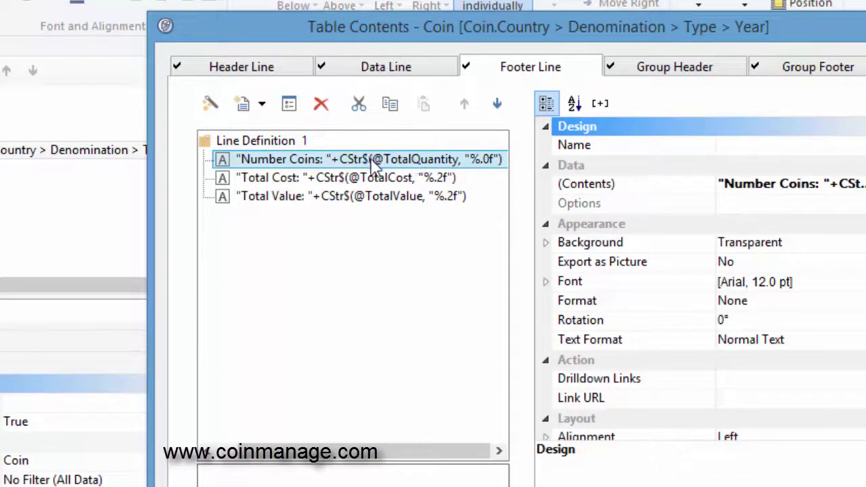
click(291, 179)
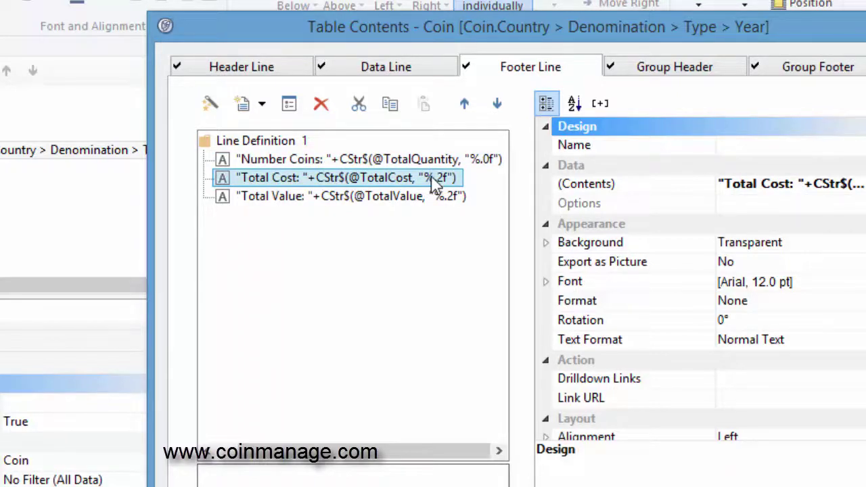
click(402, 197)
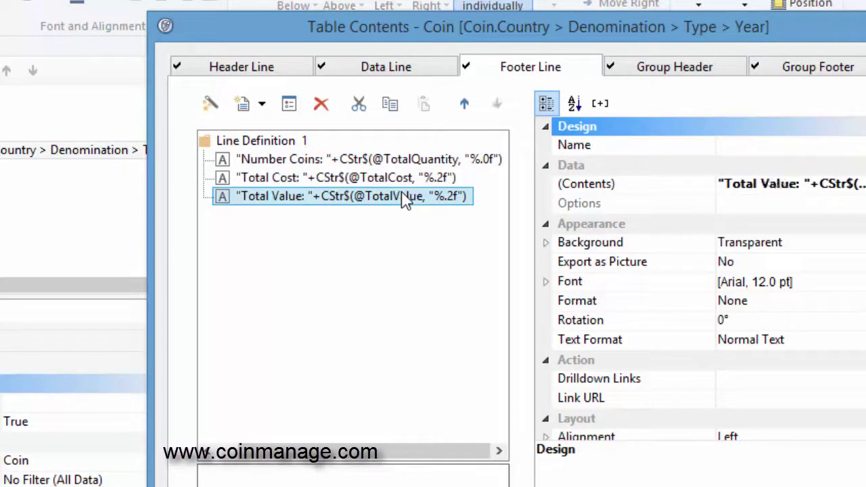
Select the Number Coins, Total Cost and Total Value footer lines and copy them.
click(289, 143)
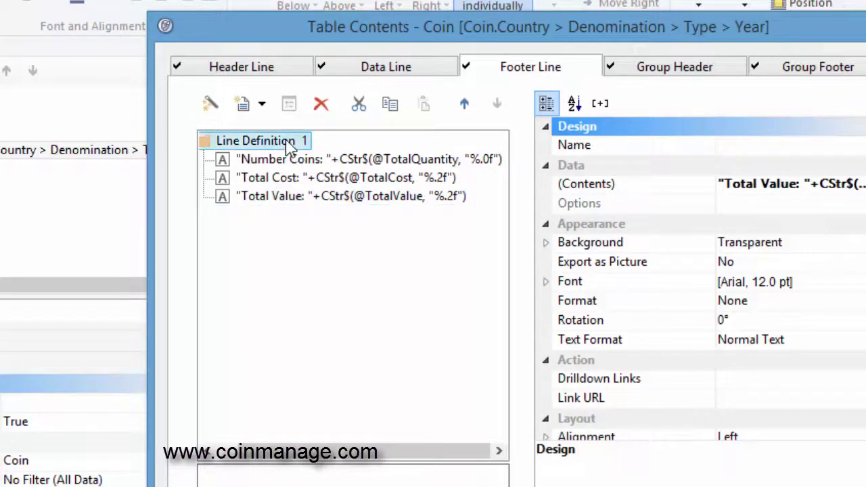
ctrl+click(290, 161)
ctrl+click(300, 186)
ctrl+click(301, 197)
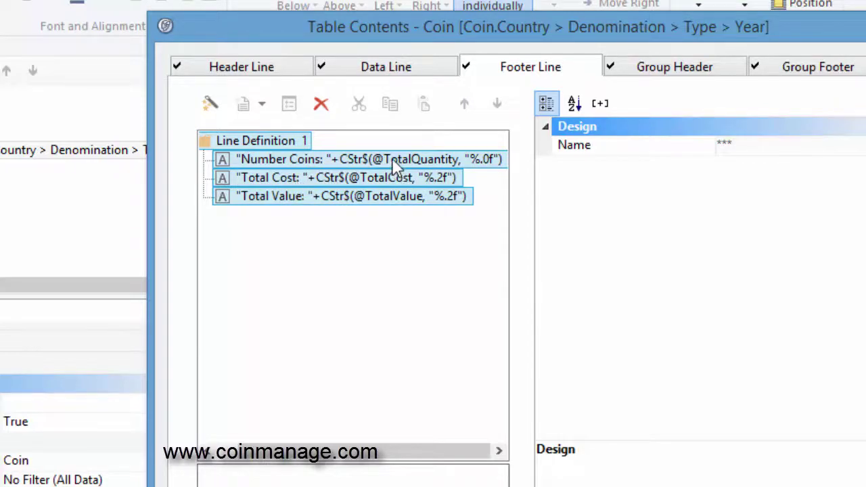
click(374, 158)
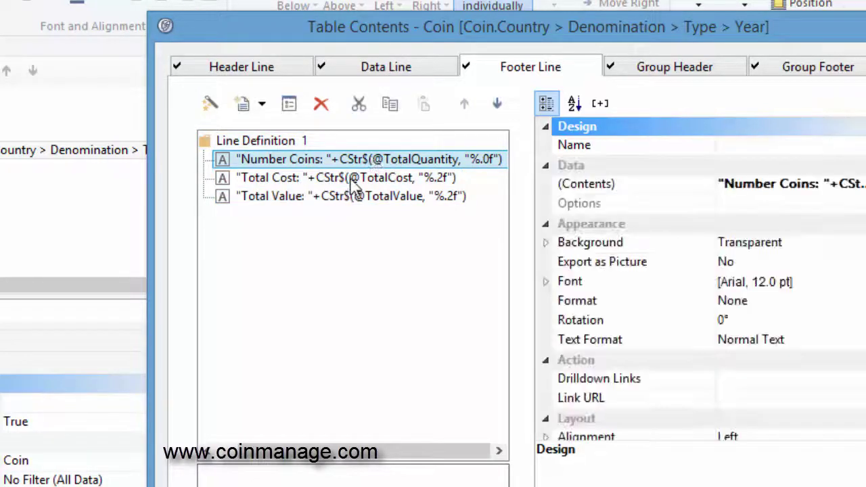
ctrl+click(351, 180)
ctrl+click(353, 197)
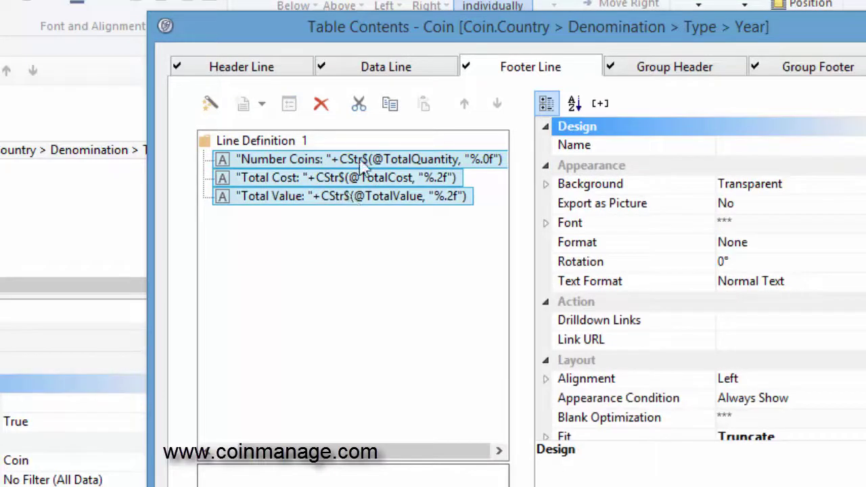
click(390, 104)
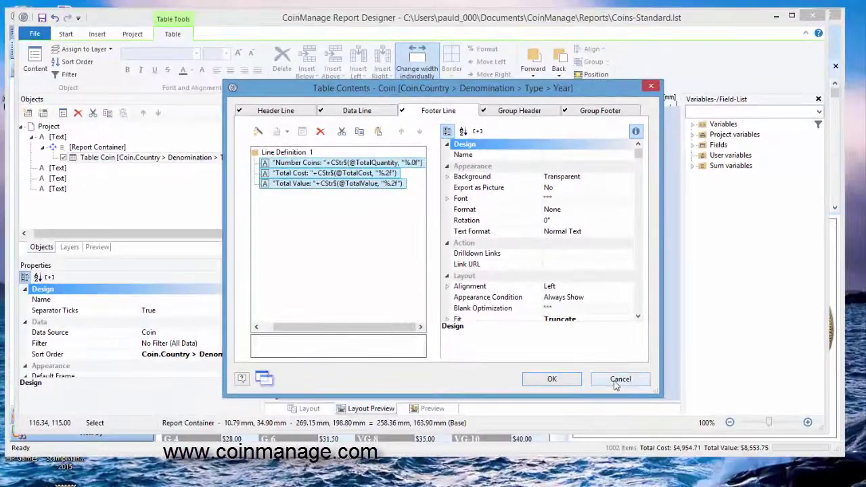
Reopen Coins-ByYear.lst from recent files, discarding changes to Coins-Standard.
click(713, 444)
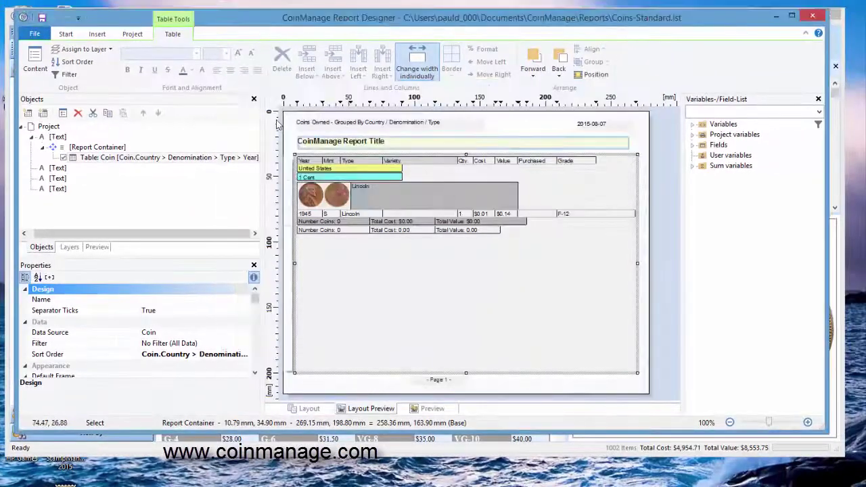
click(40, 36)
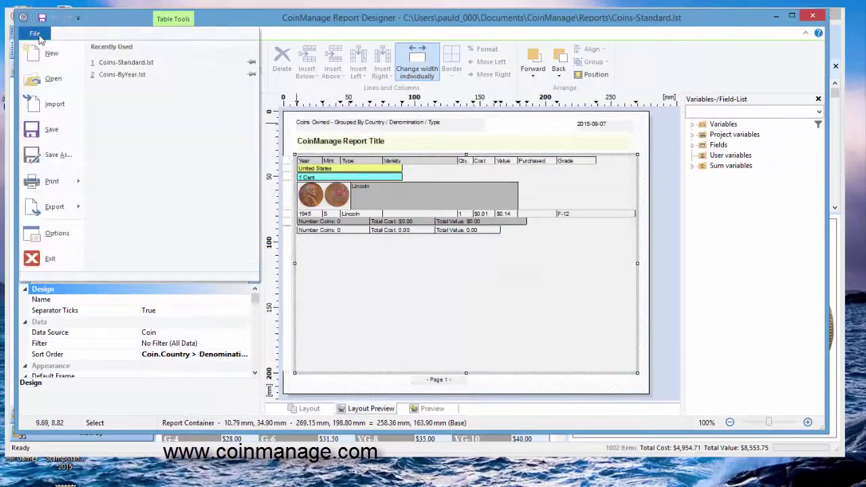
click(155, 75)
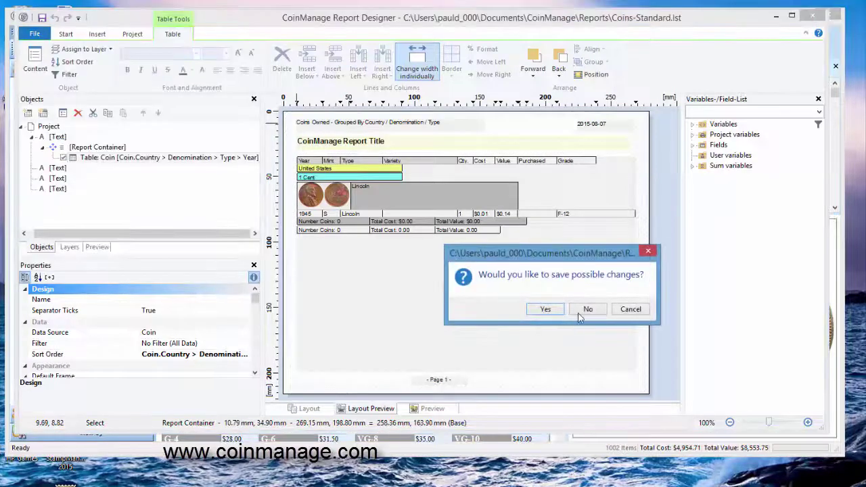
click(582, 311)
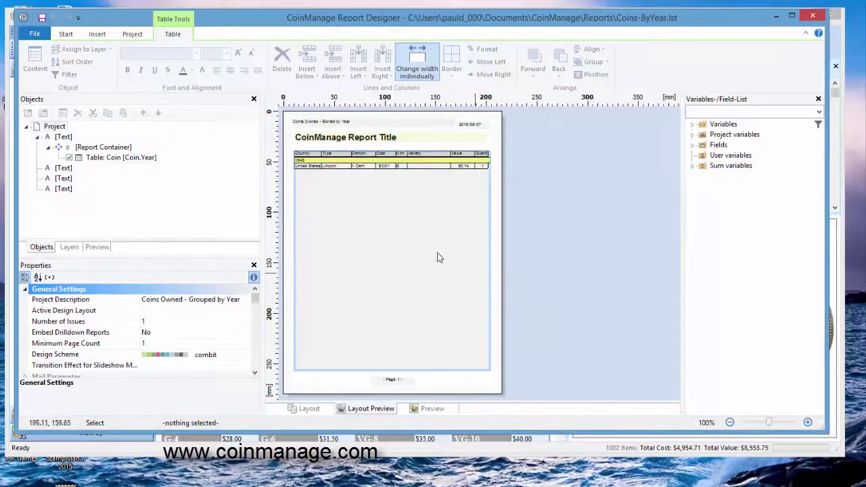
Paste the three copied total lines into the Coins-ByYear table's empty footer line.
double_click(362, 208)
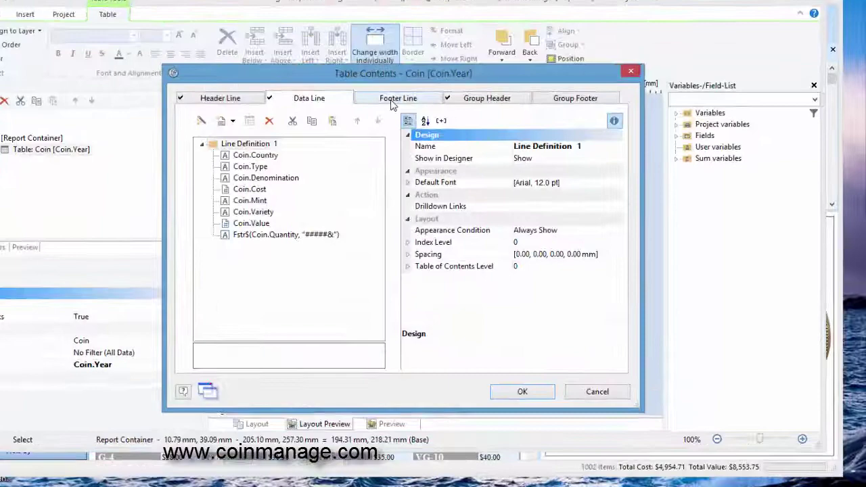
click(390, 101)
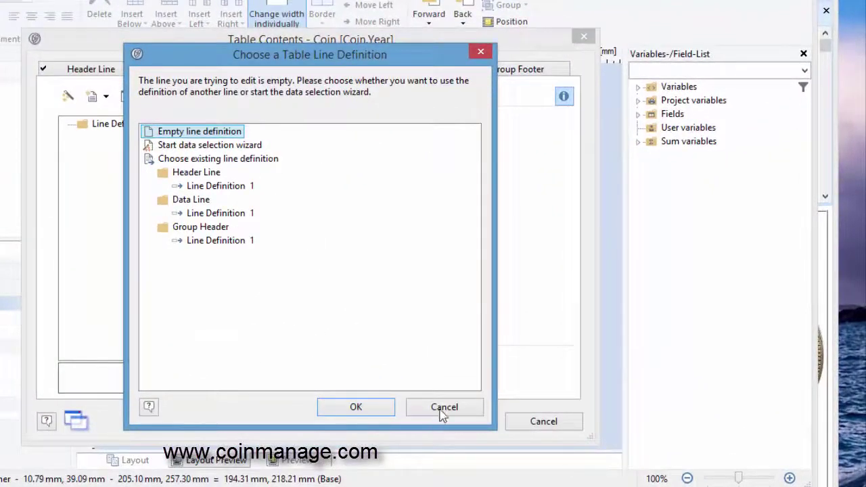
click(441, 410)
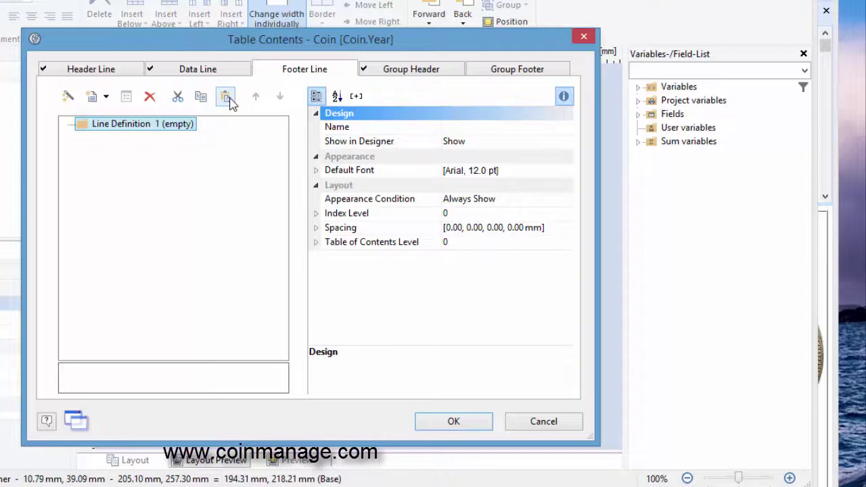
click(230, 102)
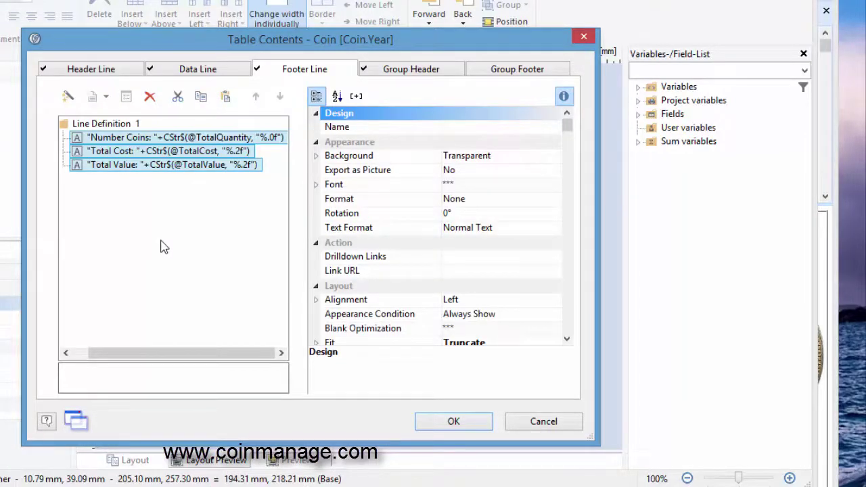
Apply and verify the new totals footer, then close the designer saving Coins-ByYear.
click(454, 421)
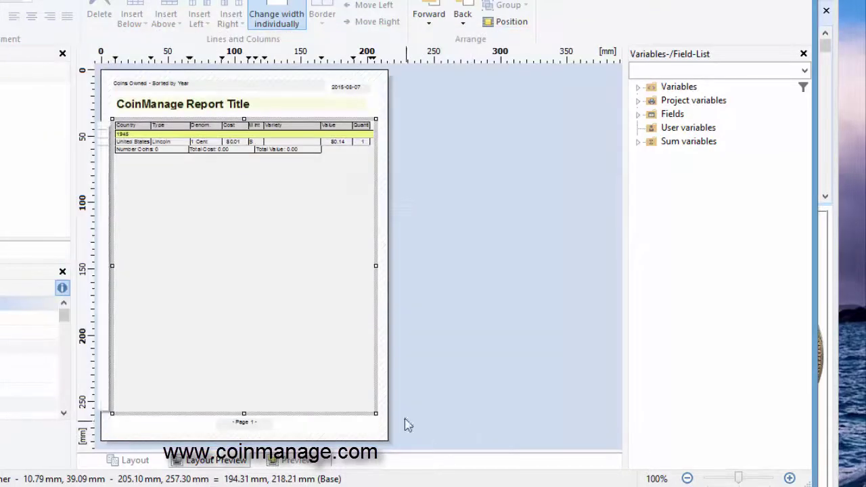
double_click(249, 218)
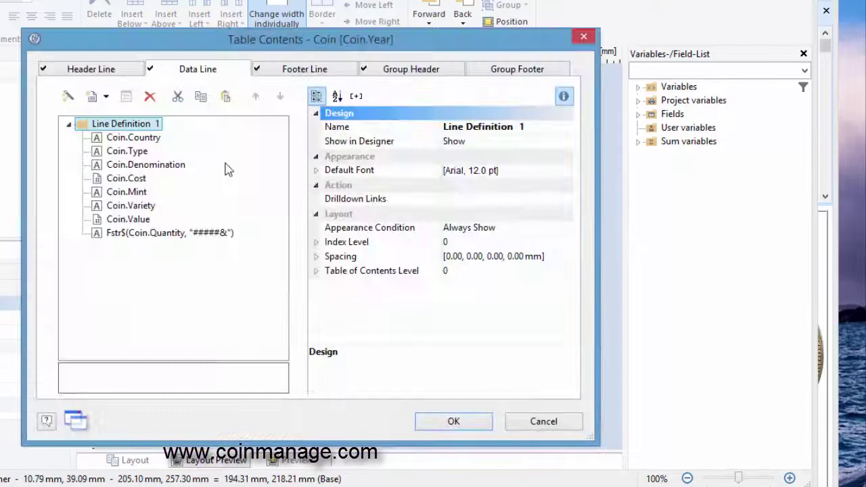
click(303, 71)
click(564, 426)
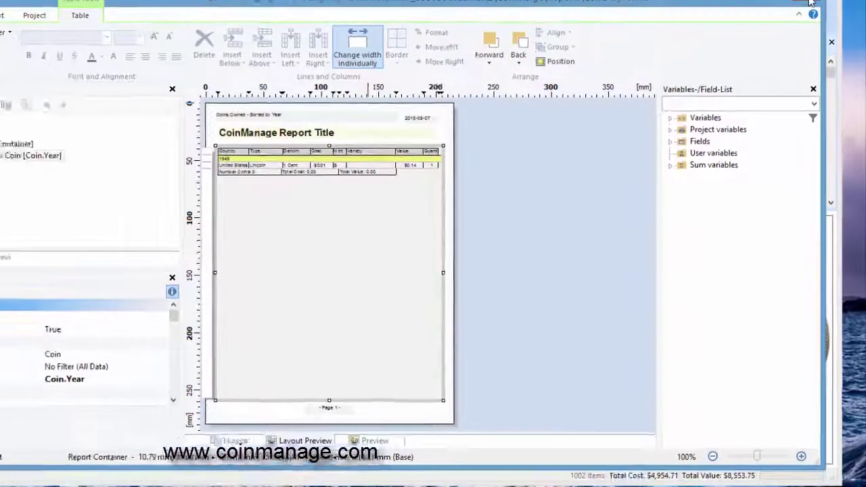
click(810, 29)
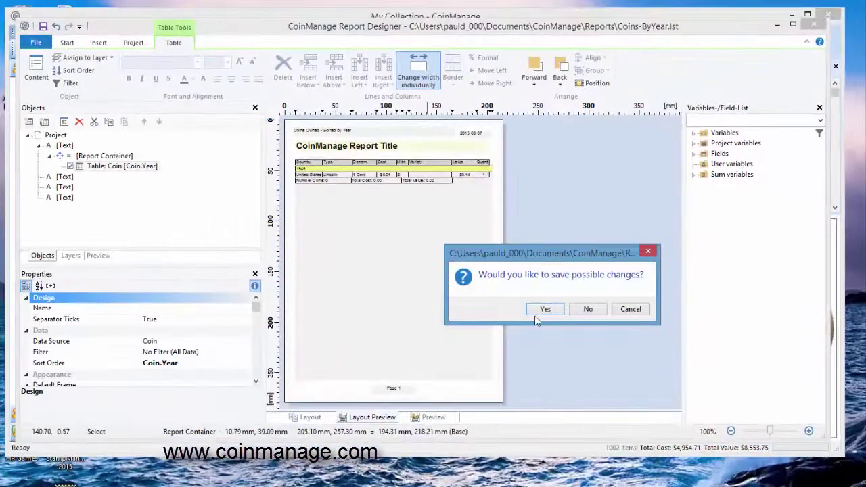
click(544, 309)
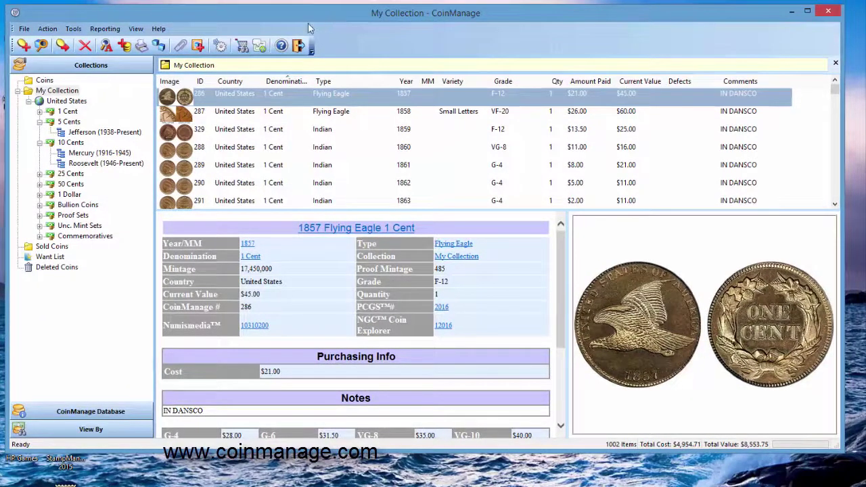
Run the Coins Grouped by Year report with output directed to Preview.
click(101, 29)
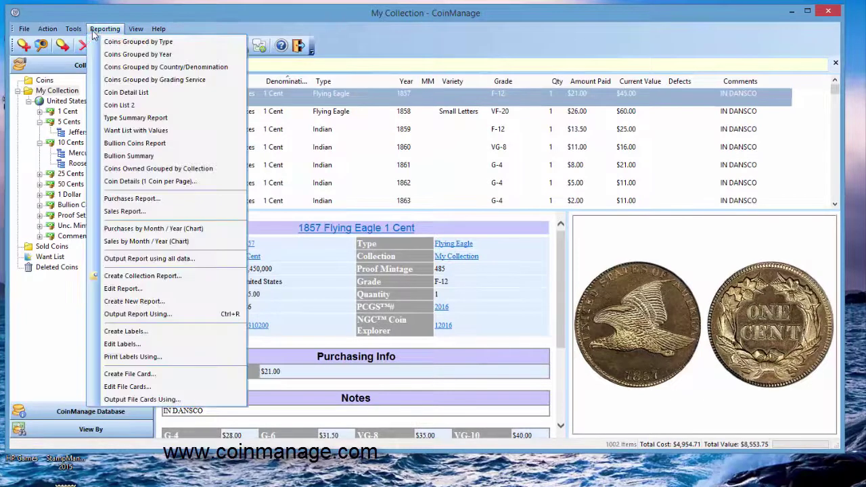
click(147, 56)
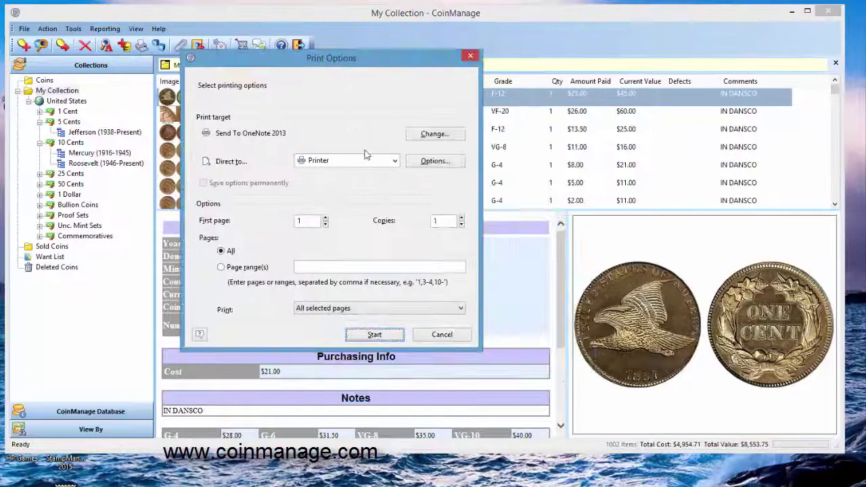
click(394, 160)
click(324, 176)
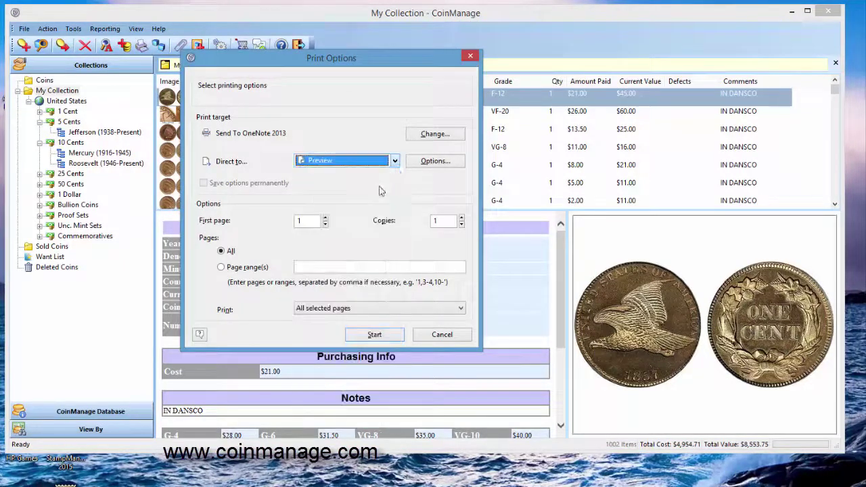
click(374, 334)
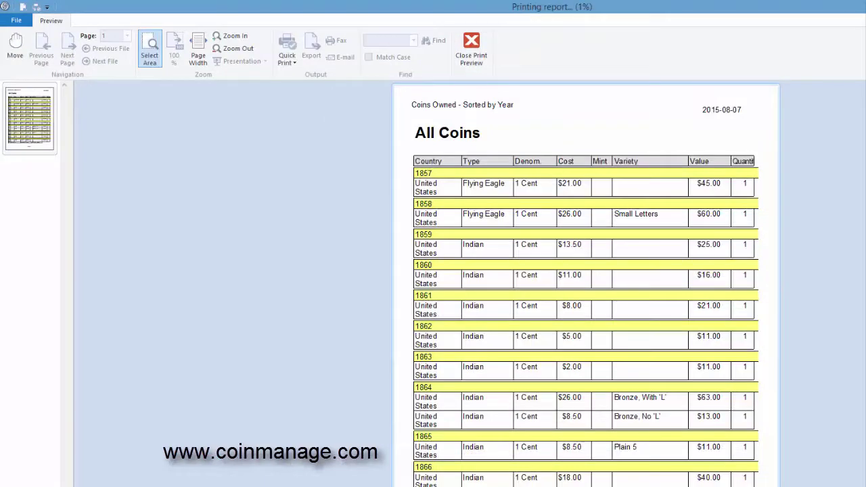
Page through the preview checking the Number Coins, Total Cost and Total Value totals, then close it.
drag(439, 6, 202, 36)
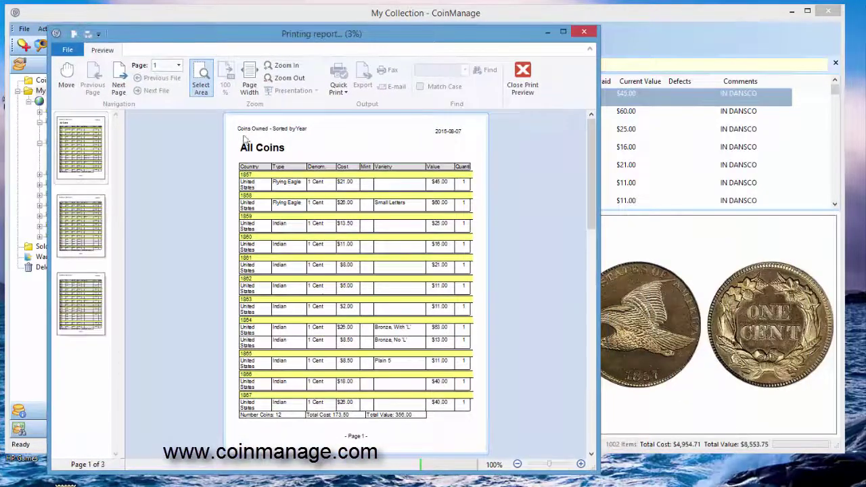
drag(593, 181, 590, 414)
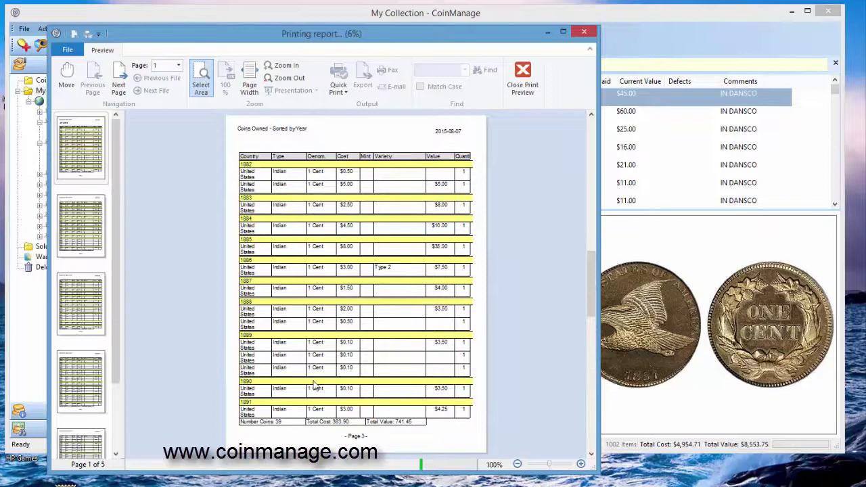
scroll(311, 389, up, 3)
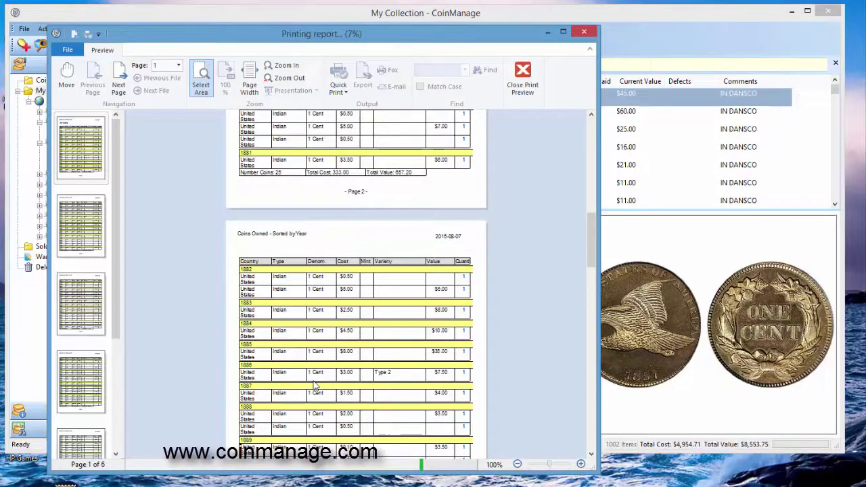
scroll(282, 186, up, 1)
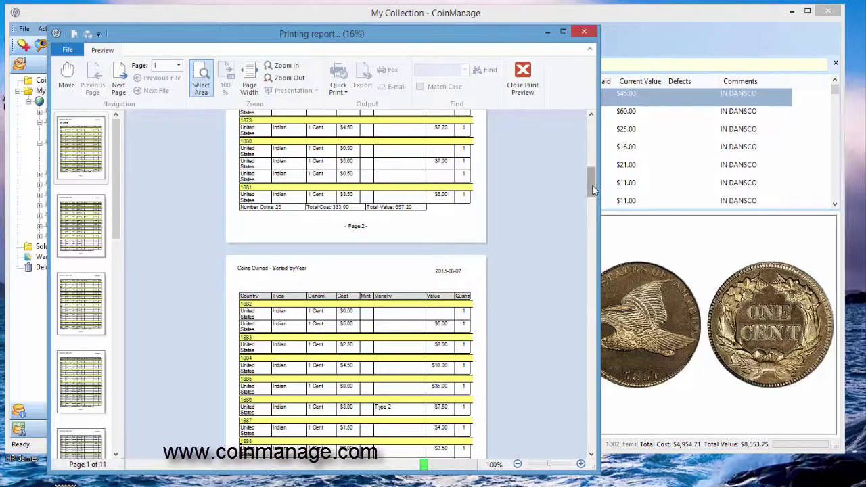
drag(592, 189, 591, 233)
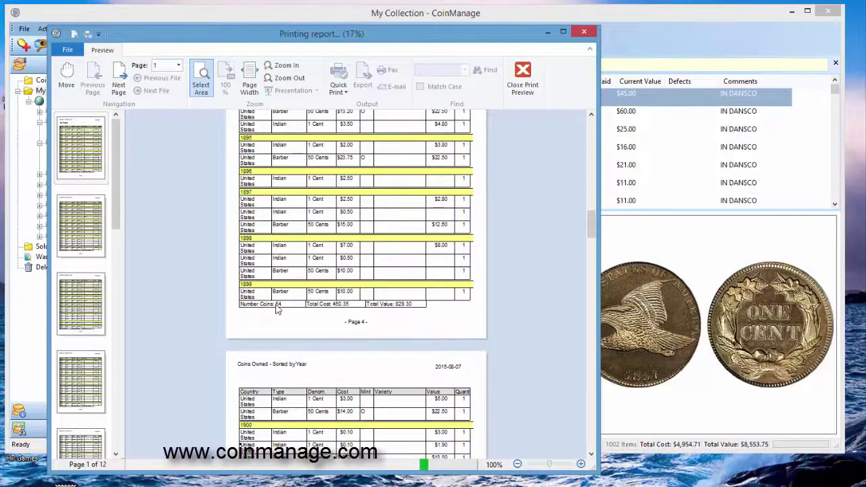
drag(591, 226, 587, 260)
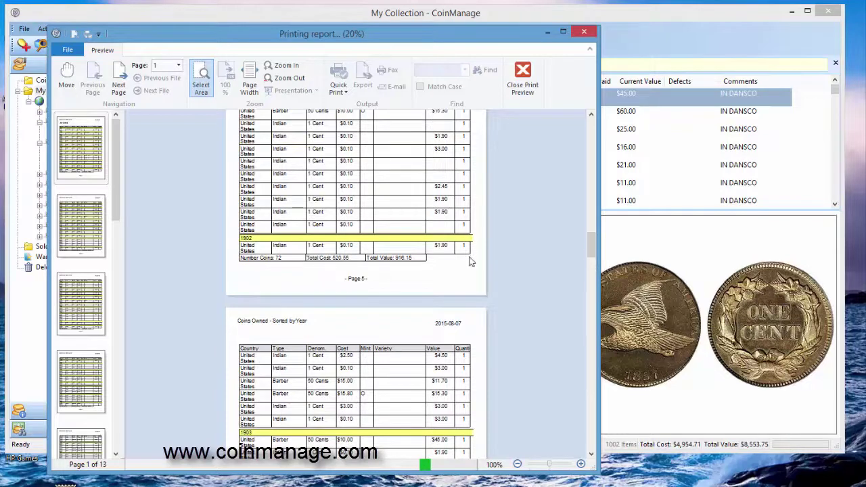
click(531, 80)
Reopen the Coins-ByYear report in the report designer via Edit Report.
click(103, 29)
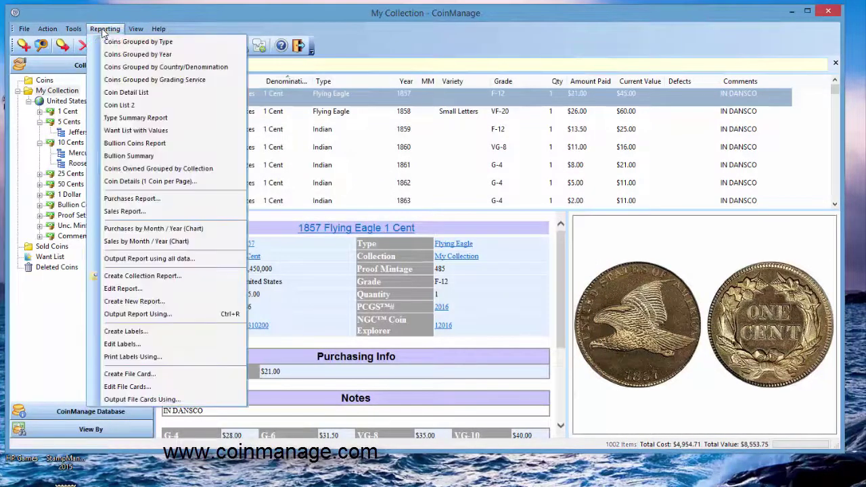
click(122, 288)
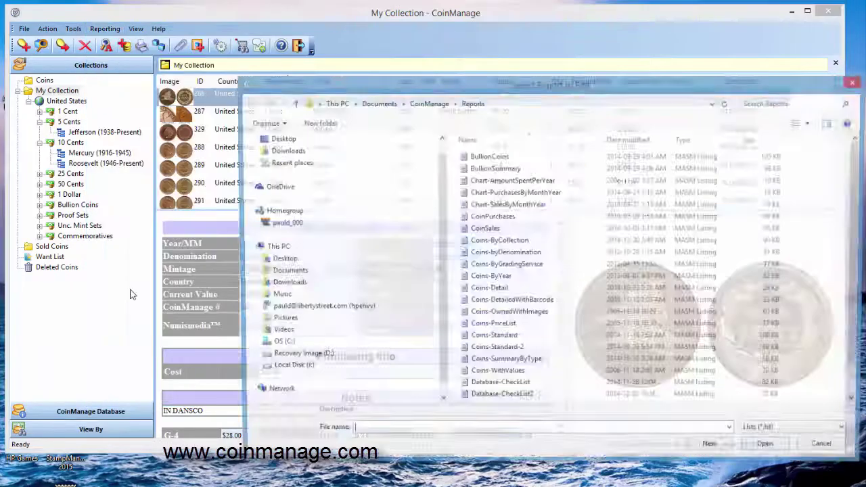
drag(436, 84, 239, 50)
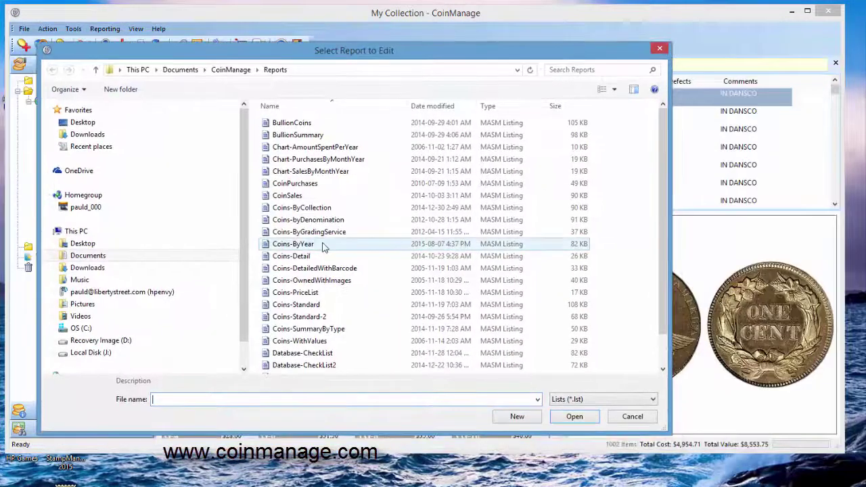
double_click(292, 243)
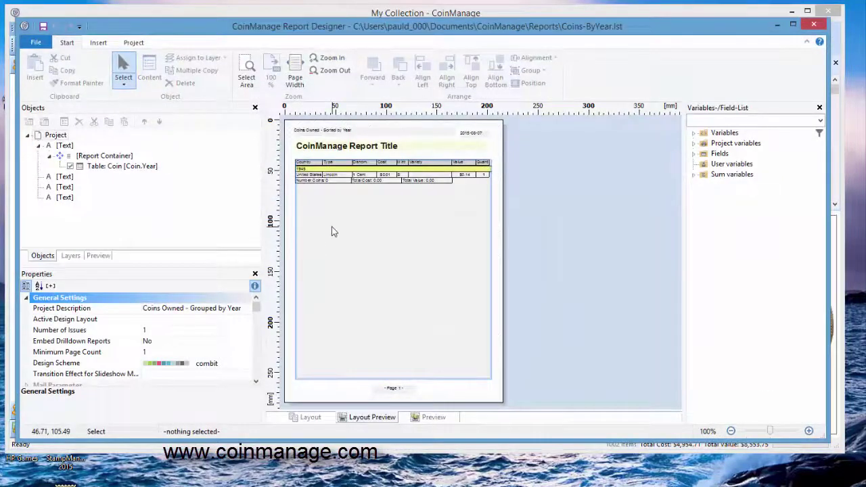
Set the table footer line's Appearance Condition to Last Page Only and confirm.
double_click(339, 232)
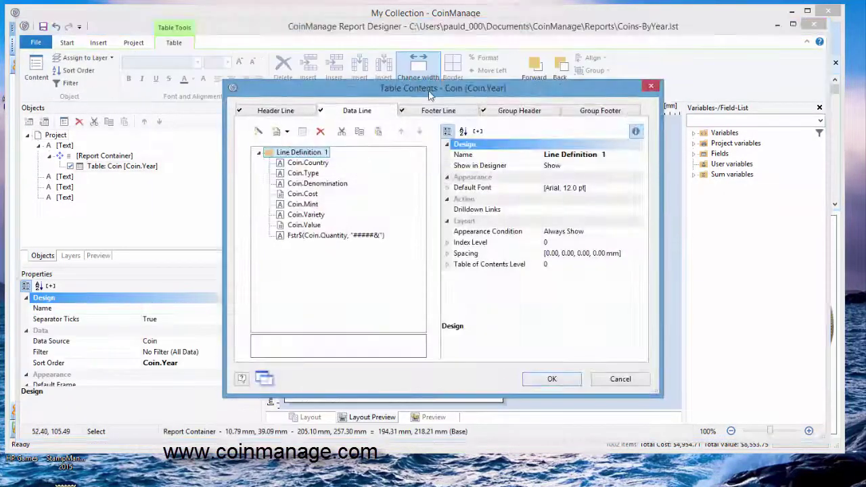
click(441, 112)
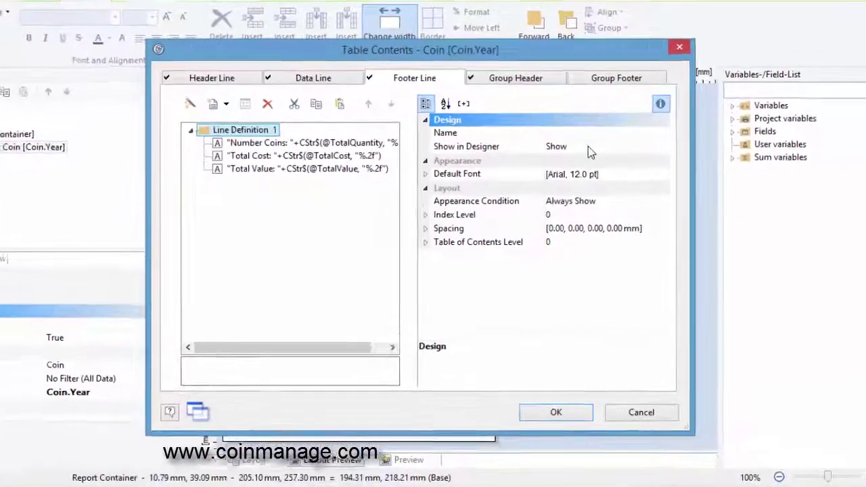
click(582, 166)
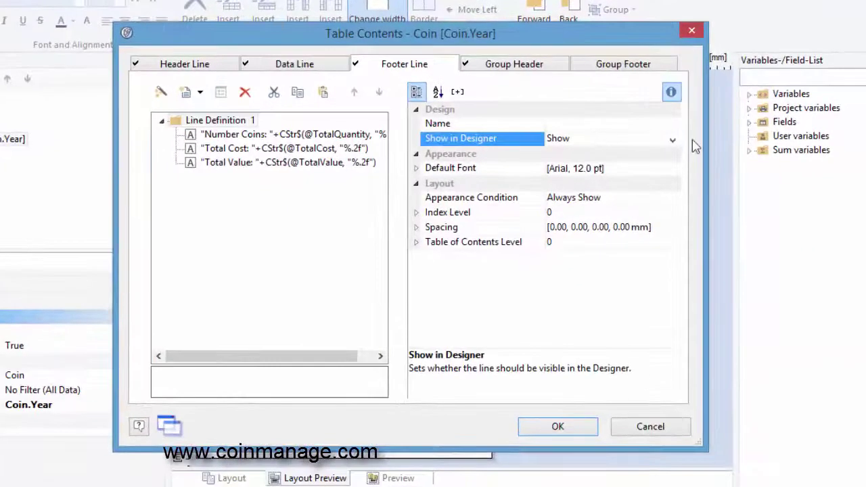
click(622, 202)
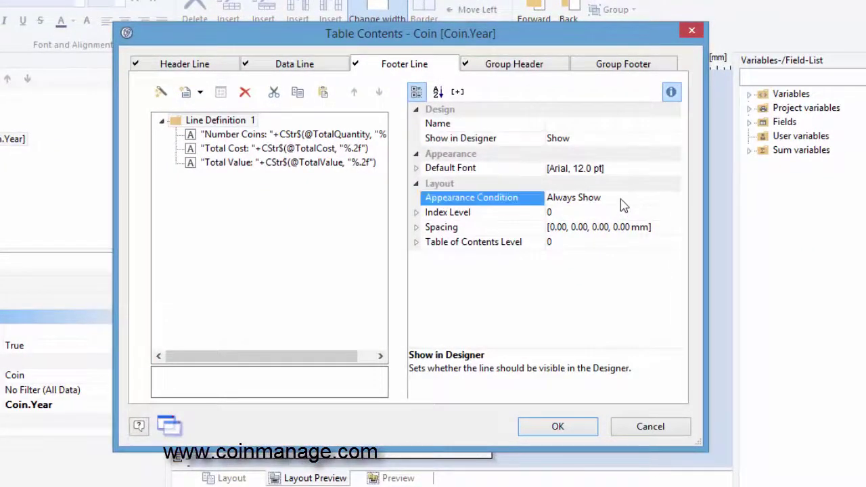
click(673, 202)
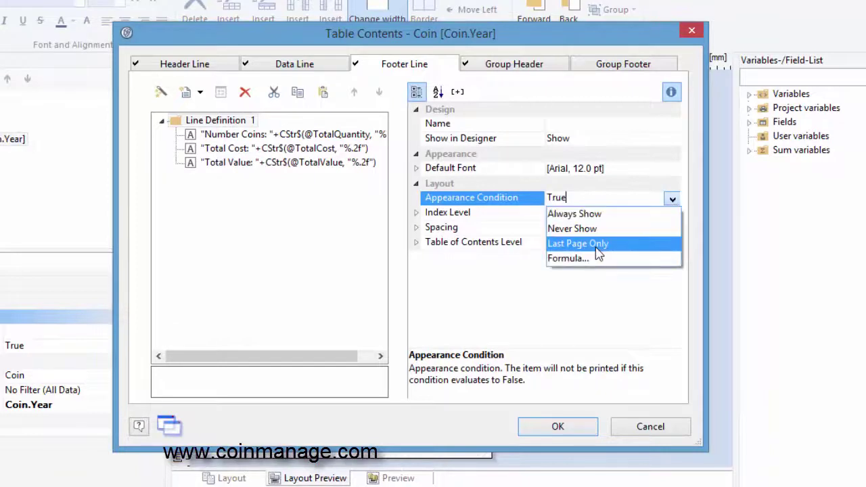
click(598, 203)
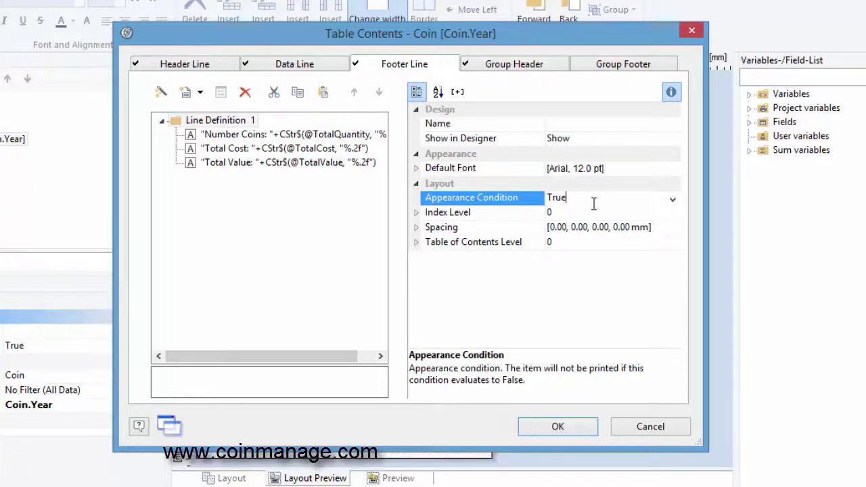
click(672, 200)
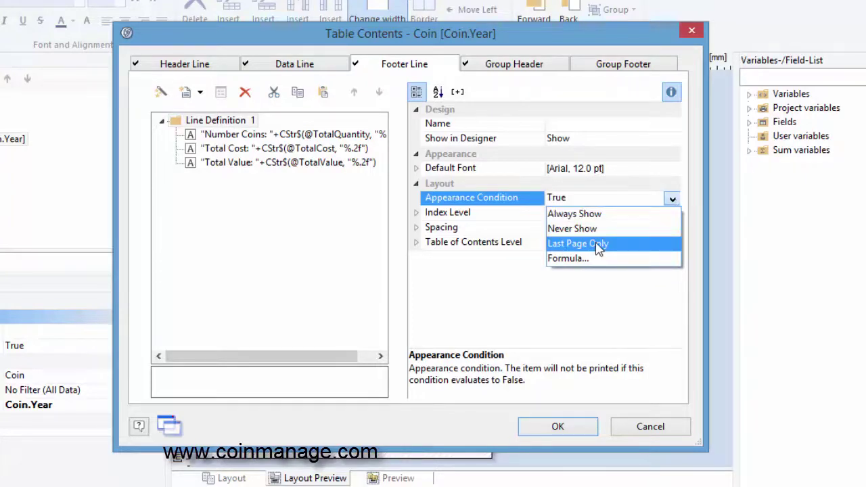
click(598, 249)
click(556, 426)
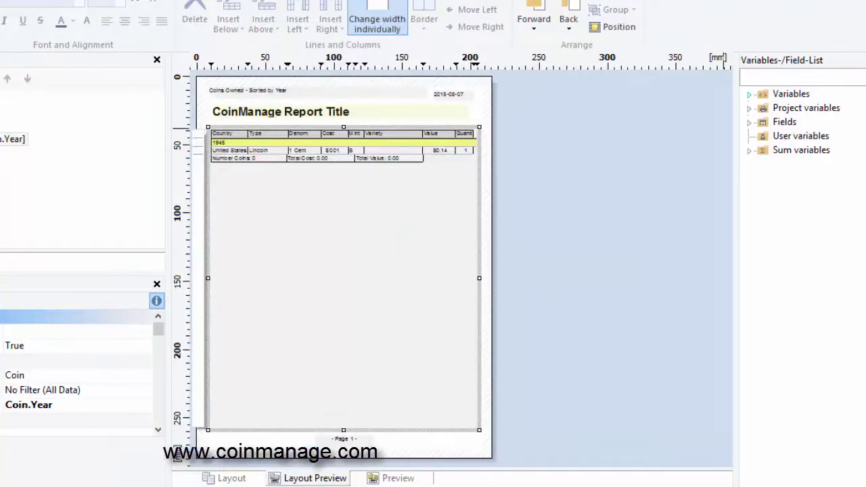
Save the edited Coins-ByYear report and run it again from Reporting.
key(alt+F4)
click(541, 332)
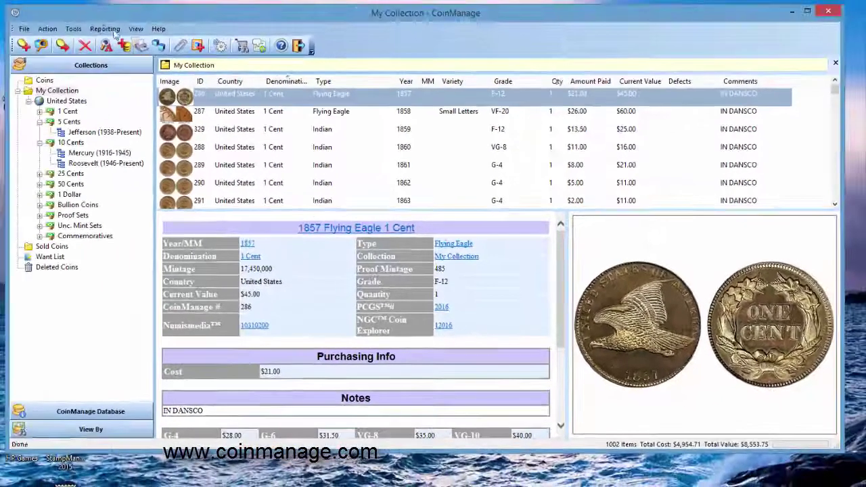
click(110, 32)
click(132, 61)
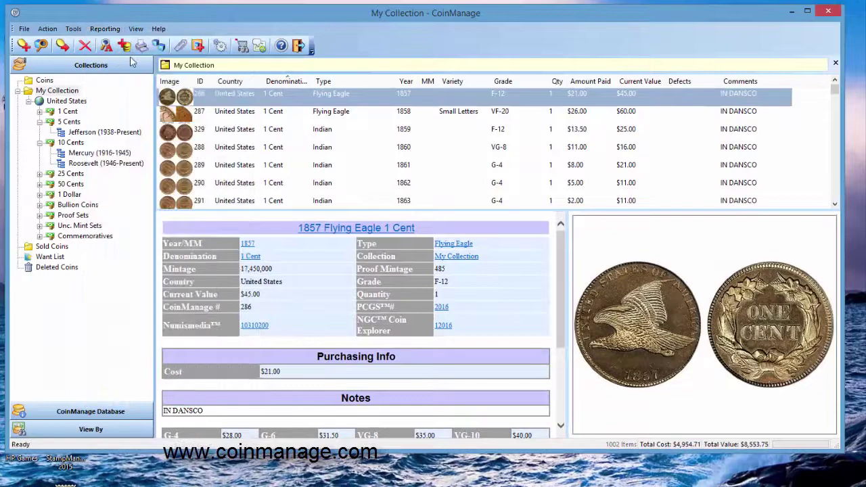
Preview the report on screen and scroll its pages, confirming totals appear only on page 54.
click(394, 161)
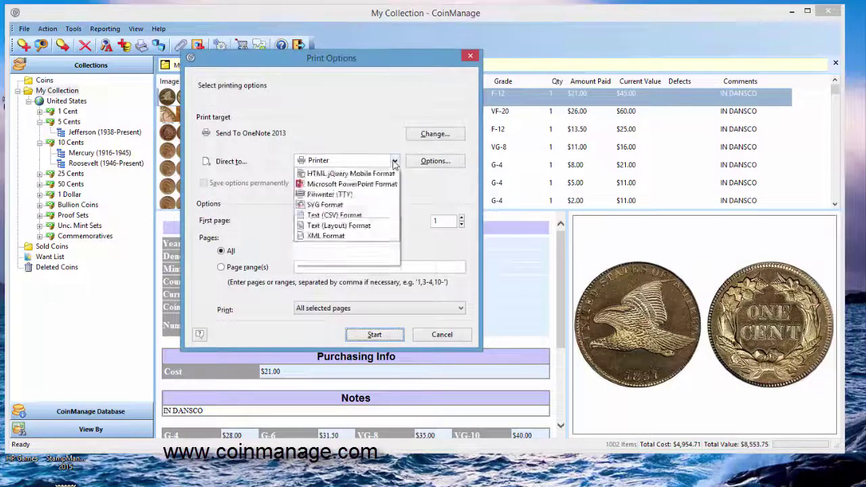
click(320, 179)
click(374, 334)
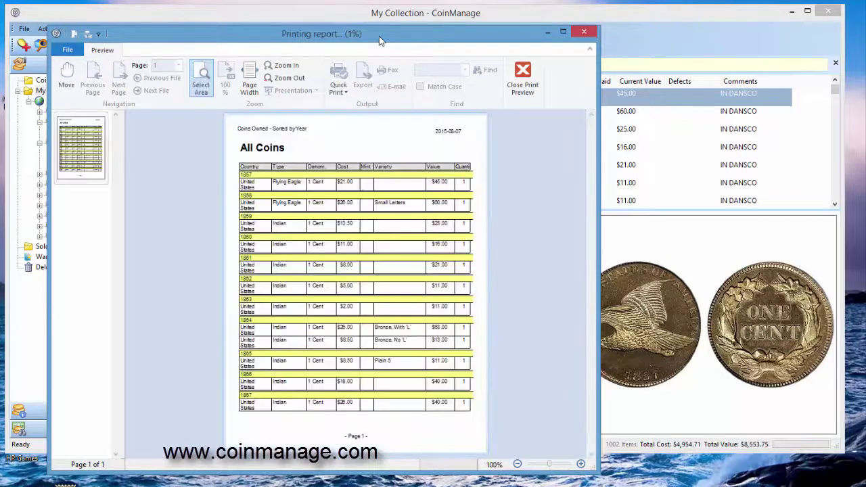
drag(380, 39, 384, 22)
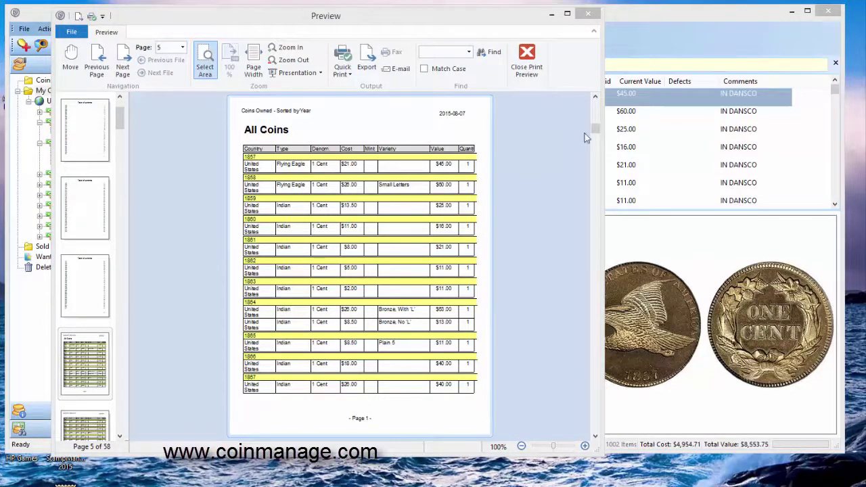
drag(595, 131, 608, 425)
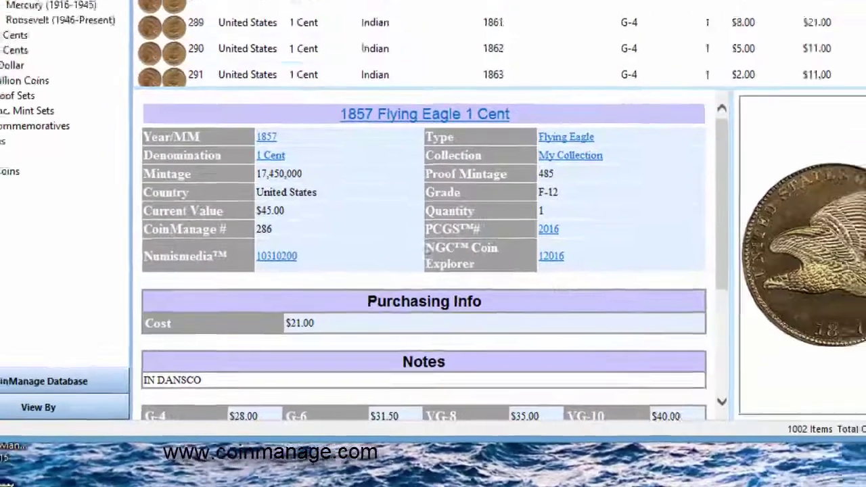
Reopen Coins-ByYear in the Report Designer and narrow its title box to about 112 mm.
click(106, 32)
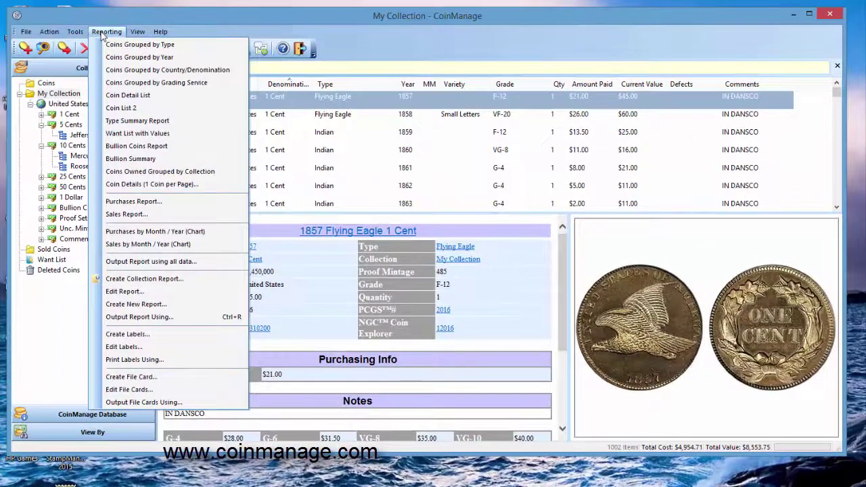
click(129, 290)
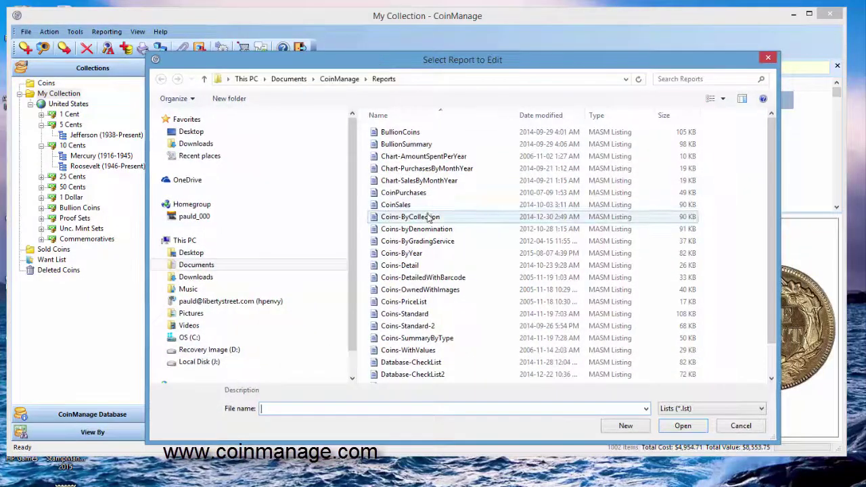
double_click(424, 252)
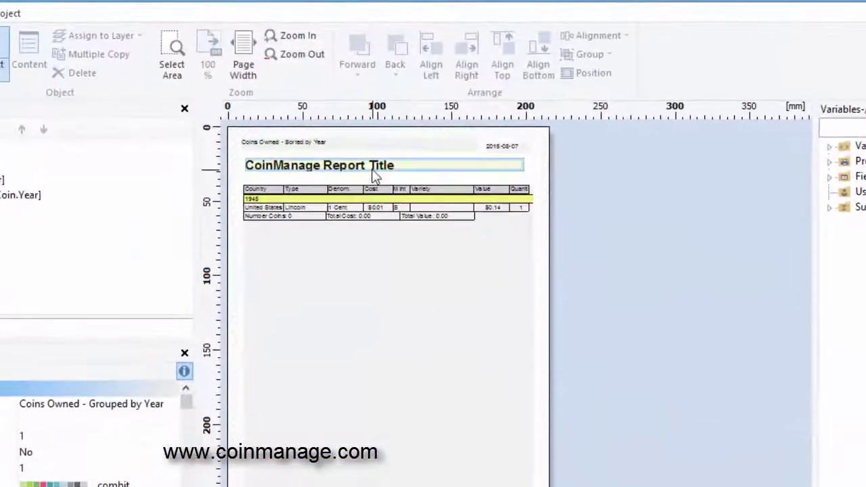
click(375, 174)
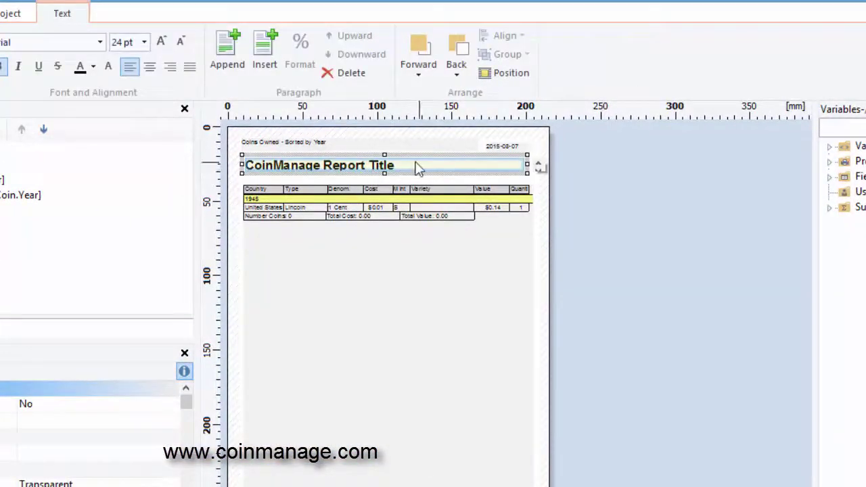
drag(527, 163, 405, 168)
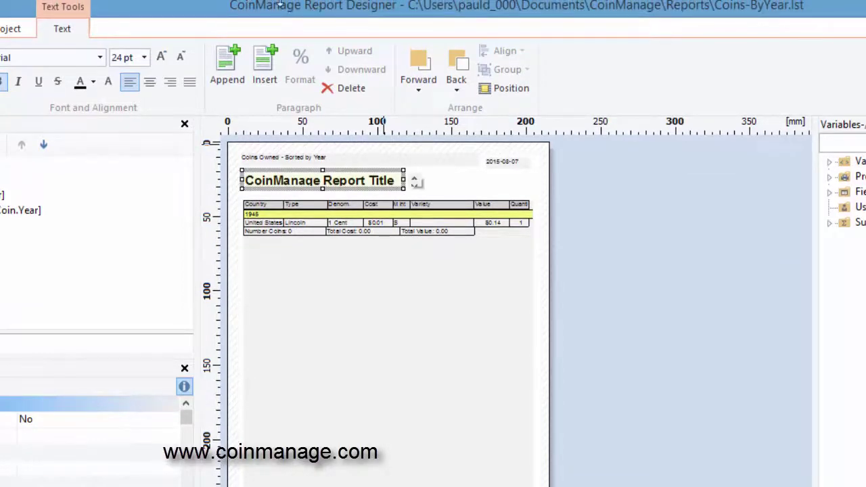
Draw a text box right of the title reading 'Liberty Street Software'.
click(48, 54)
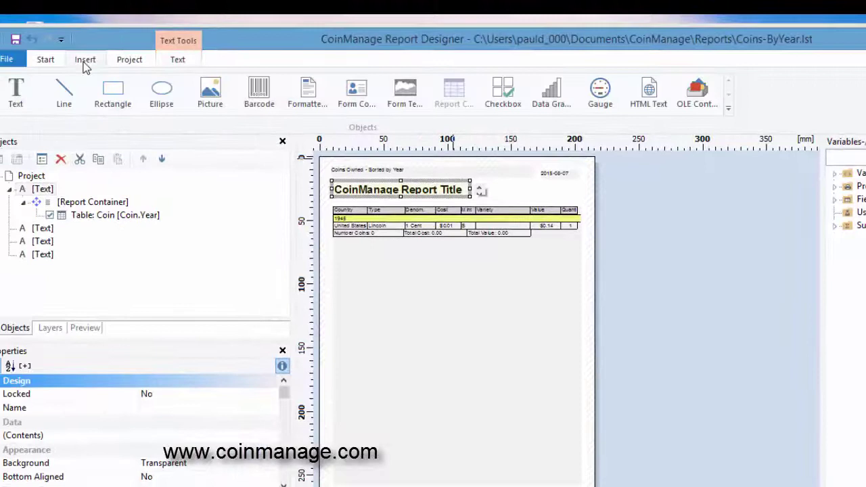
click(16, 94)
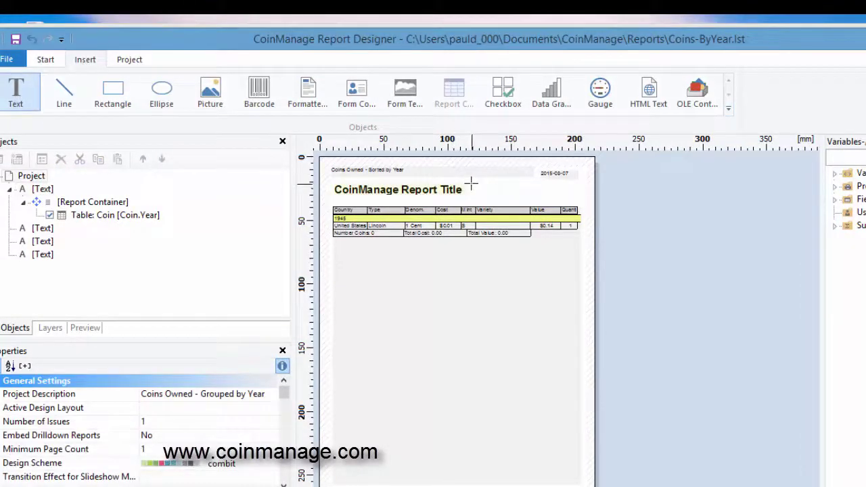
drag(472, 183, 579, 199)
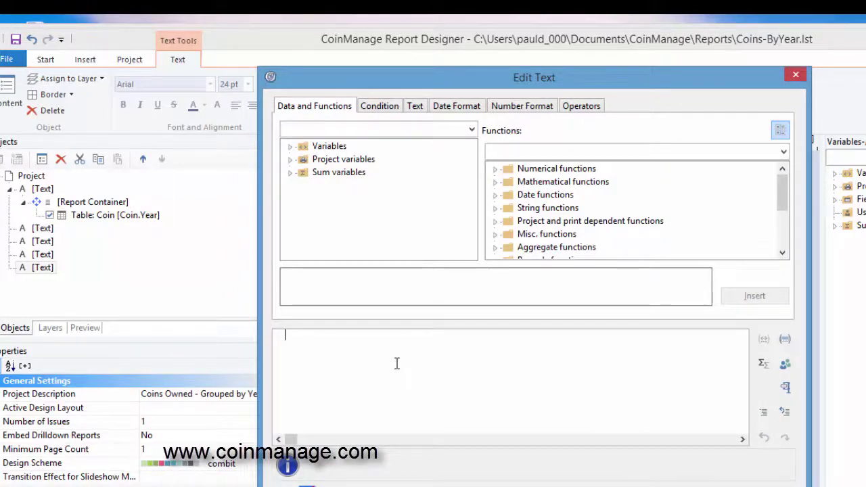
text(")
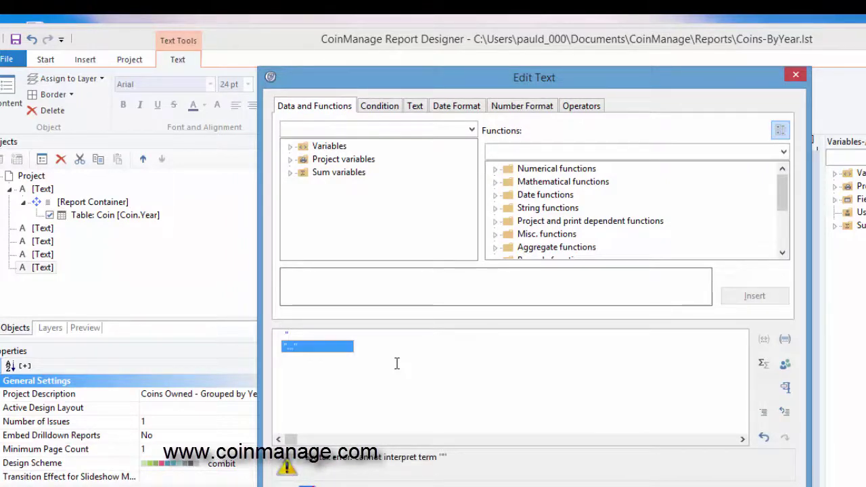
text(Lib e)
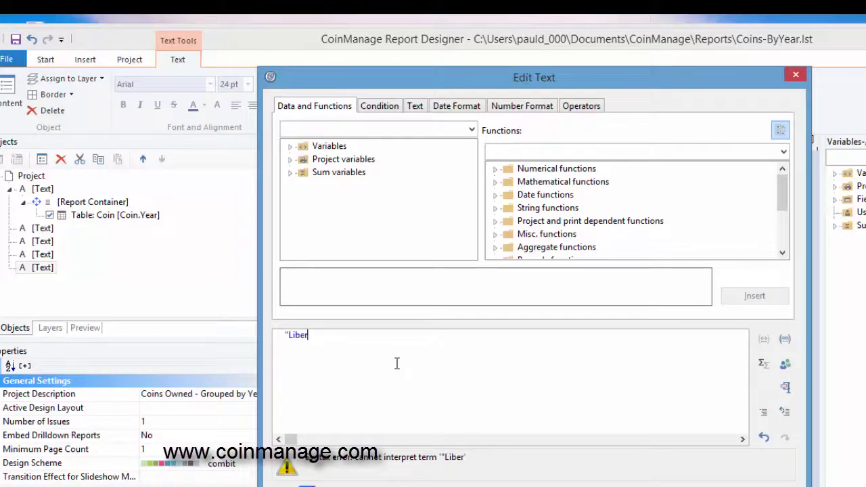
text(et Soft)
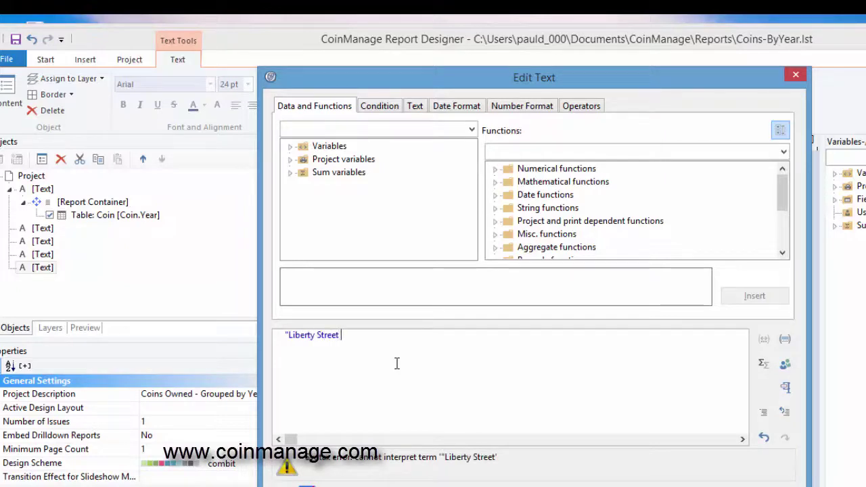
text(")
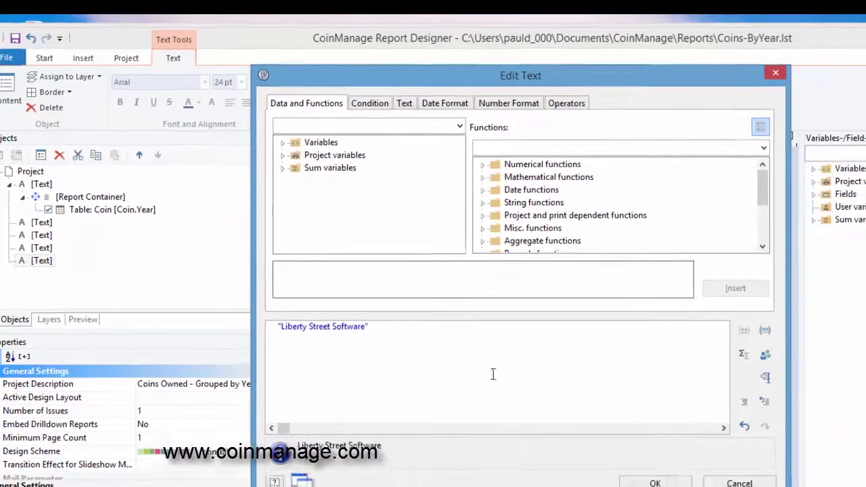
click(669, 486)
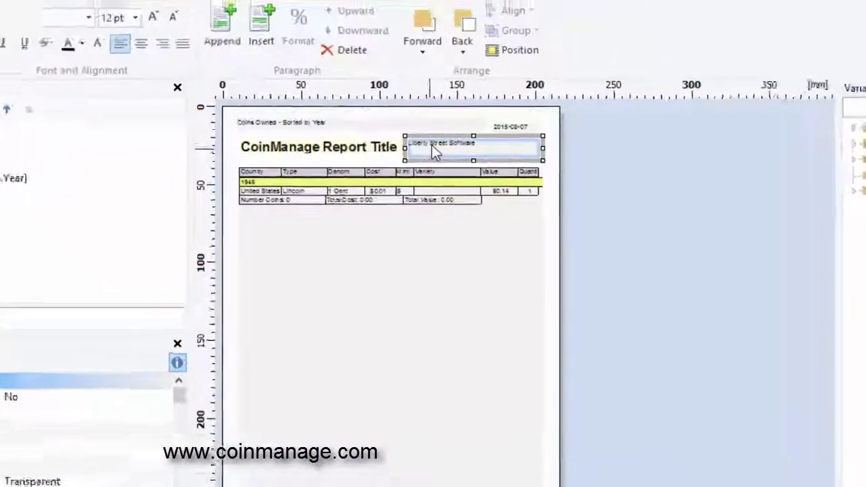
Set the 'Liberty Street Software' text box font to Arial 16 pt Bold.
double_click(431, 133)
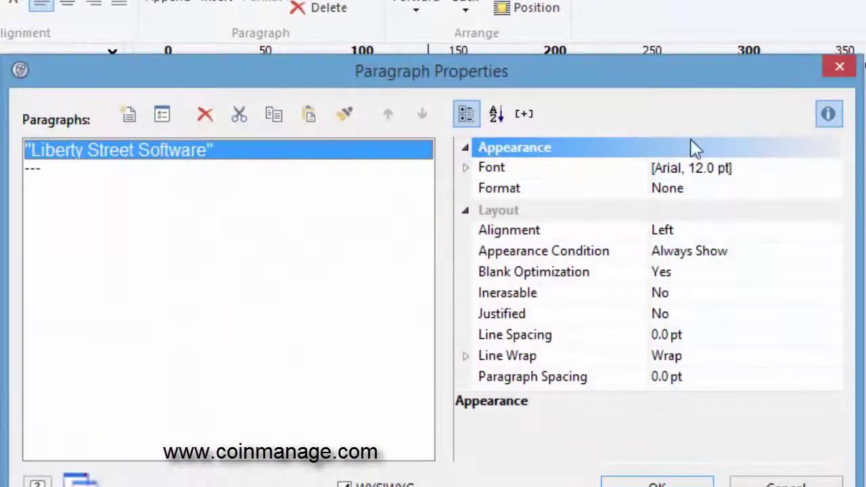
click(778, 170)
click(829, 168)
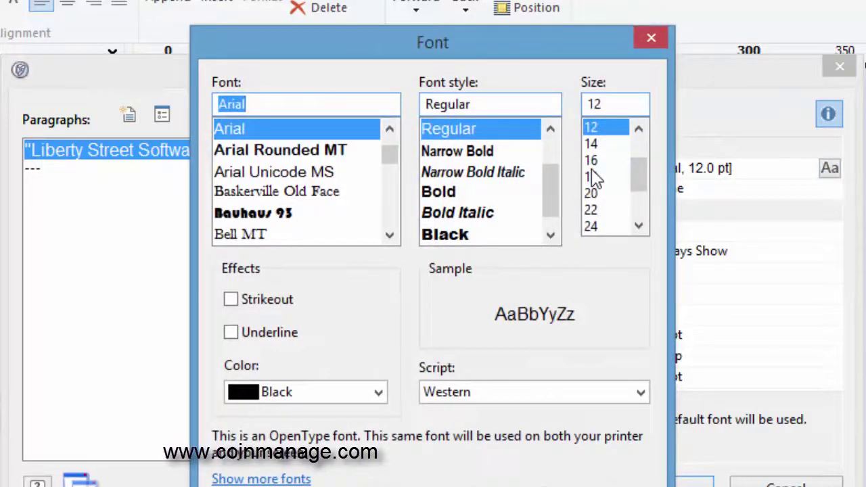
click(482, 192)
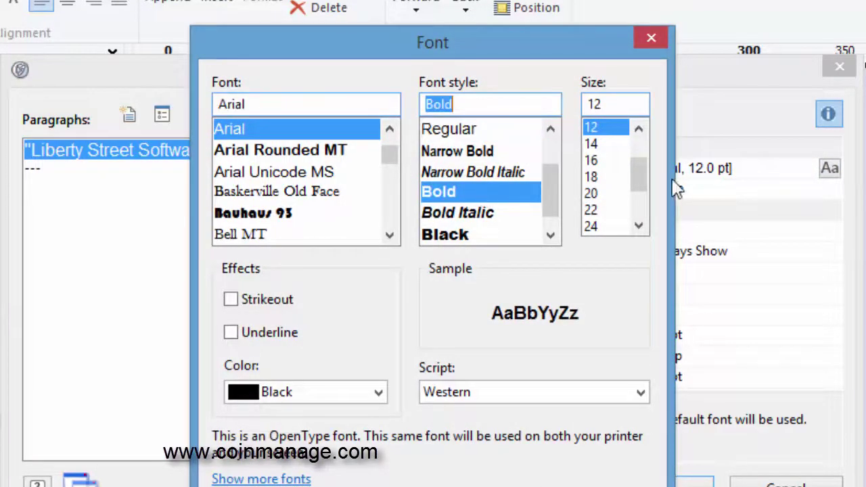
click(592, 161)
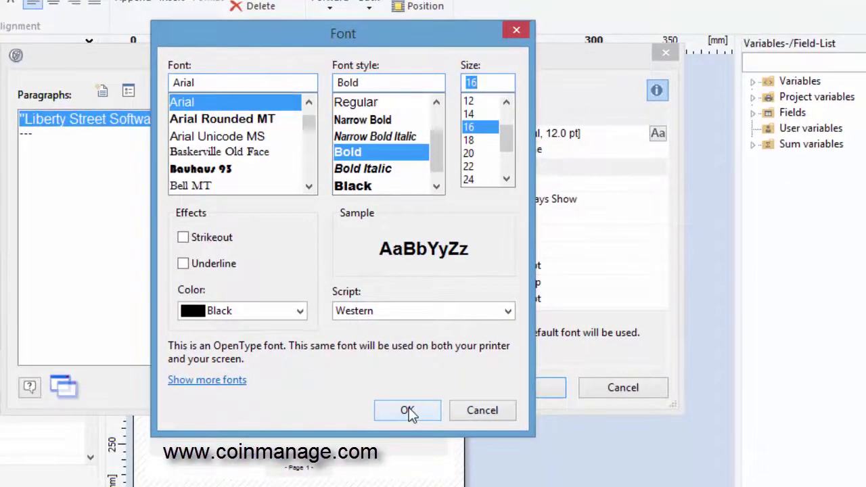
click(408, 411)
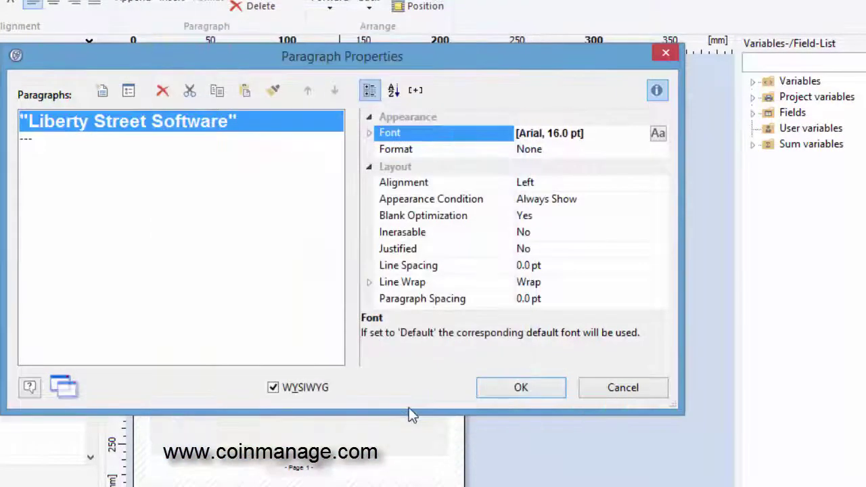
click(491, 387)
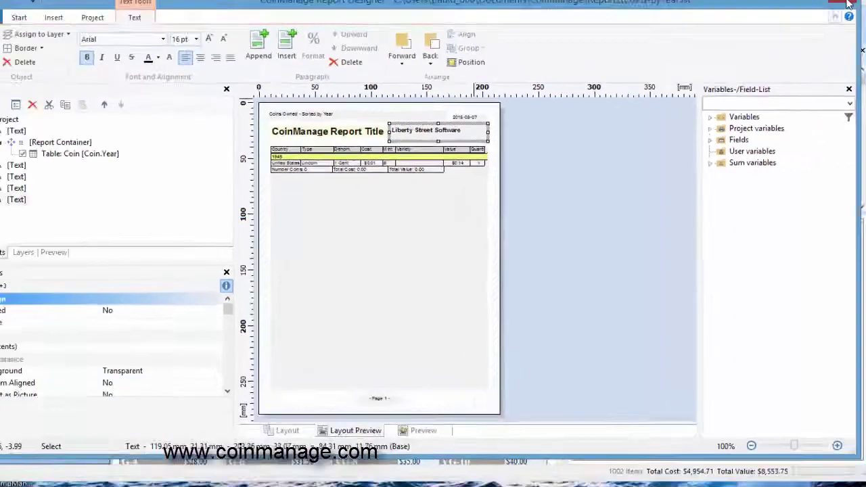
Close the Report Designer, saving the Coins-ByYear changes.
click(849, 4)
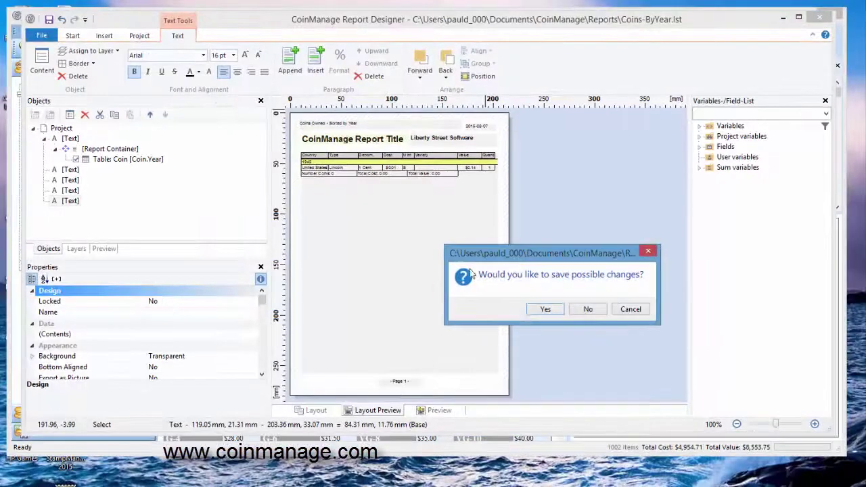
click(543, 309)
click(101, 31)
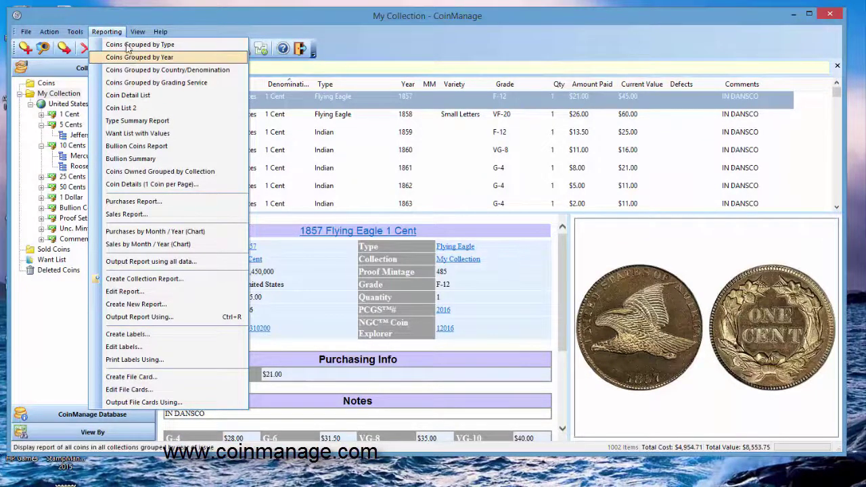
click(107, 32)
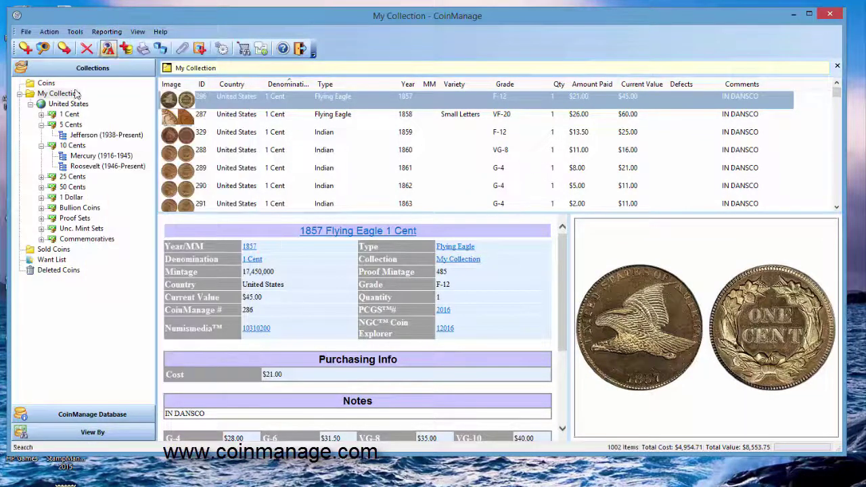
Output the 10 Cents coins with the Coins Owned (By Year) report to Preview.
click(73, 146)
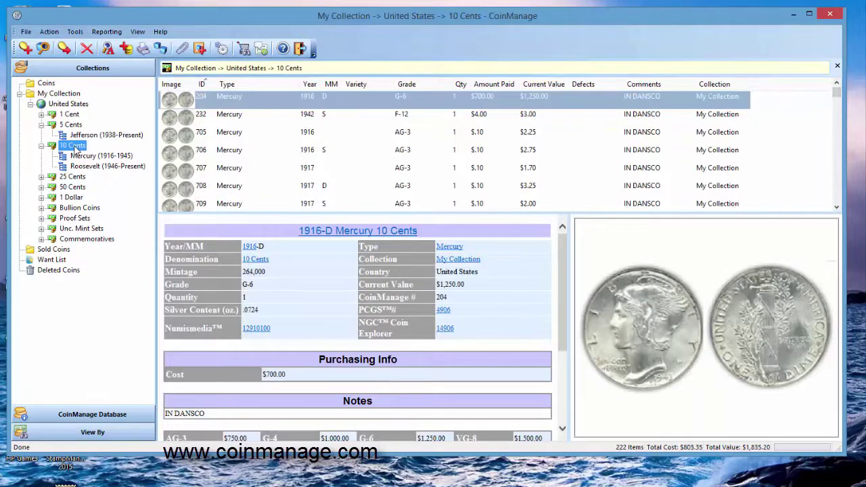
right_click(76, 150)
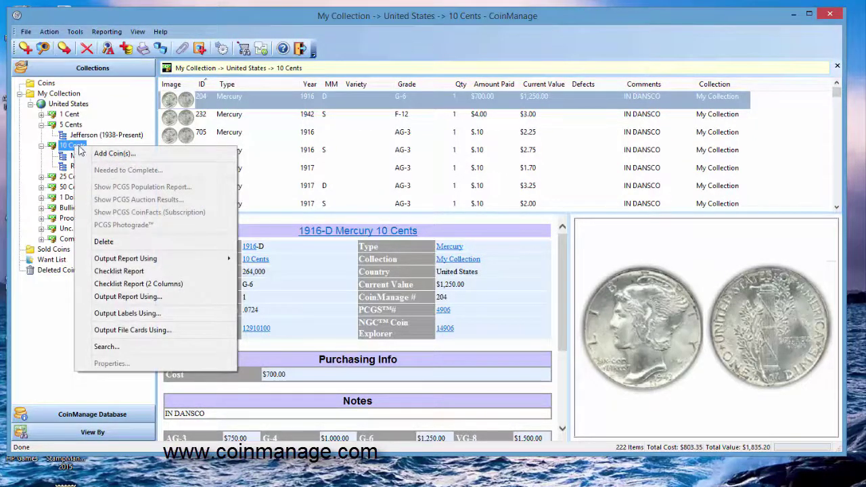
mouse_move(160, 260)
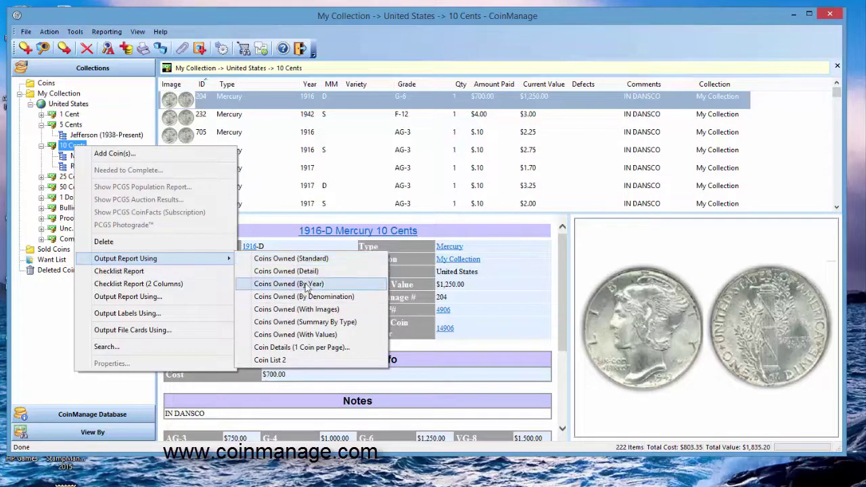
click(306, 287)
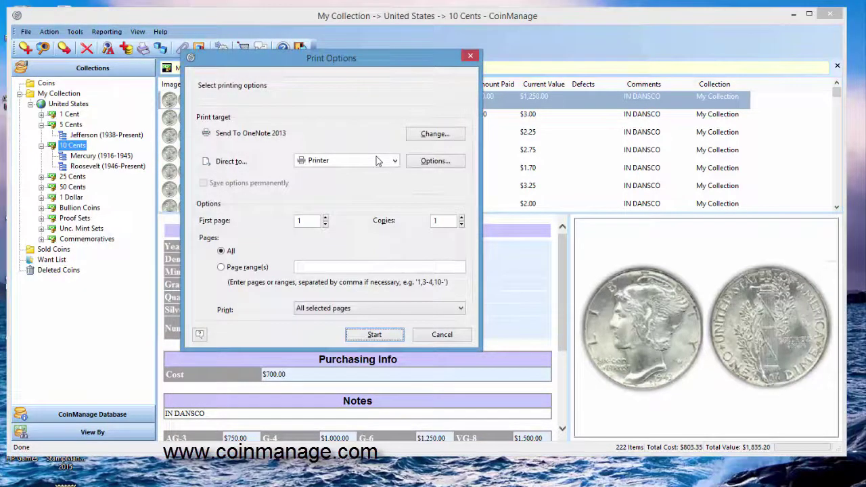
click(377, 160)
click(358, 183)
click(375, 334)
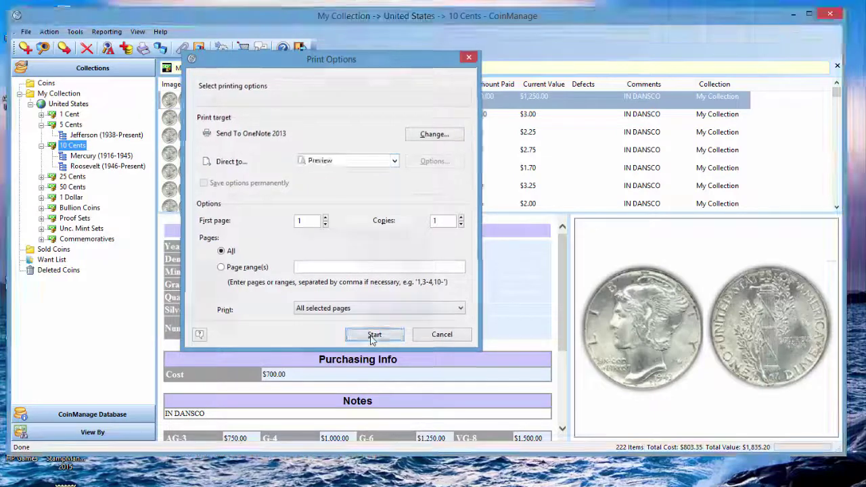